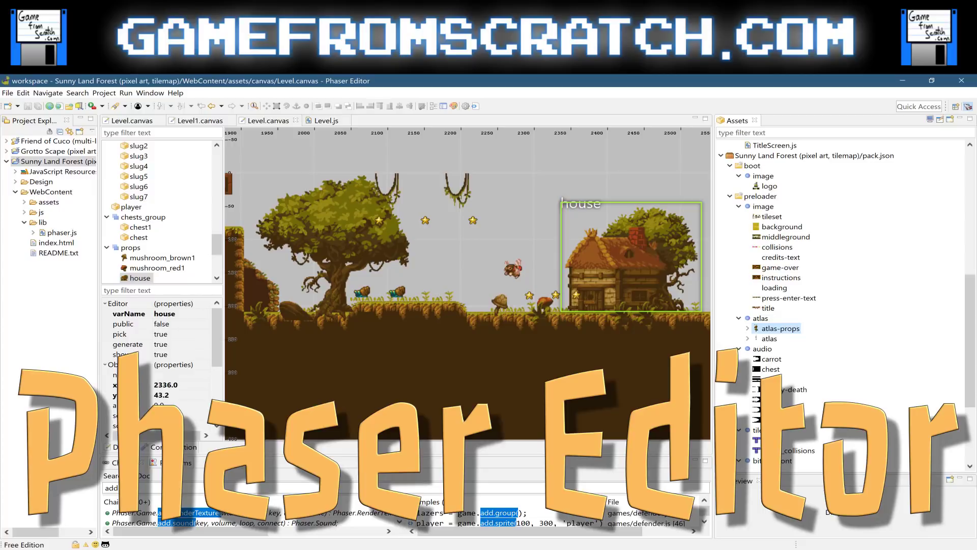
# In Firefox, glance at the phaser.io tab, then open the News page on phasereditor2d.com
pyautogui.hotkey('alt', 'Tab')
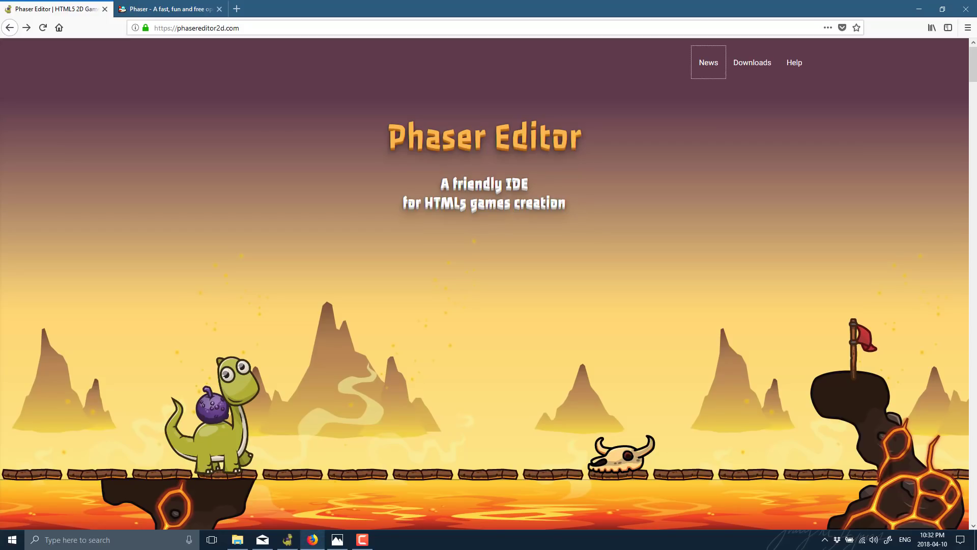
pyautogui.click(209, 11)
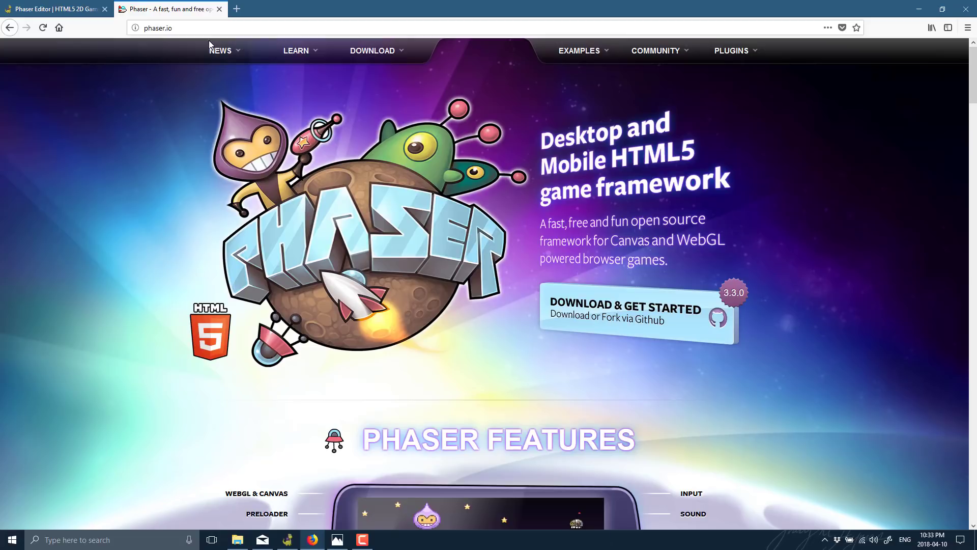
pyautogui.click(36, 9)
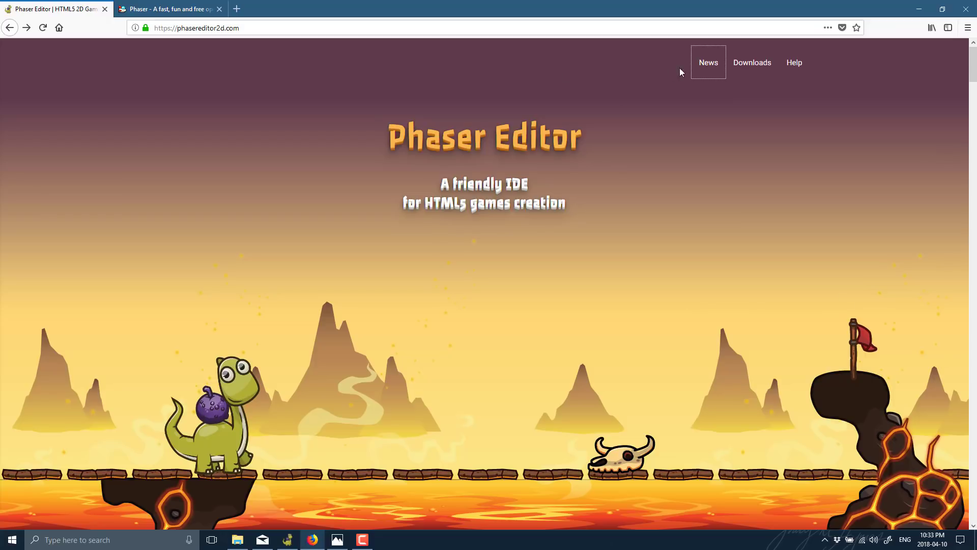
pyautogui.click(709, 65)
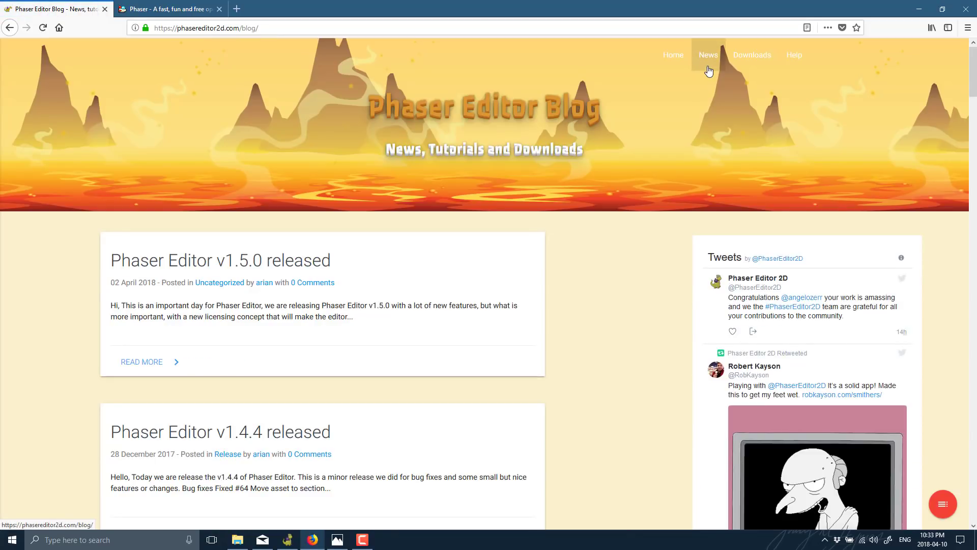
# Open the v1.5.0 release post, highlight its 'limited to 15' canvas-file limit, then view phaser.io
pyautogui.click(210, 263)
pyautogui.scroll(-2, 354, 391)
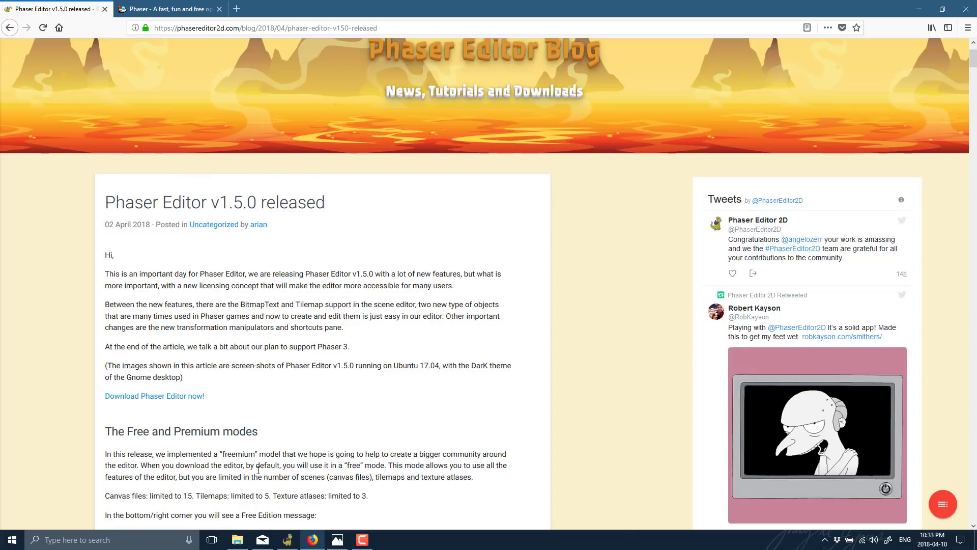
pyautogui.scroll(-1, 164, 452)
pyautogui.moveTo(160, 439); pyautogui.dragTo(200, 439)
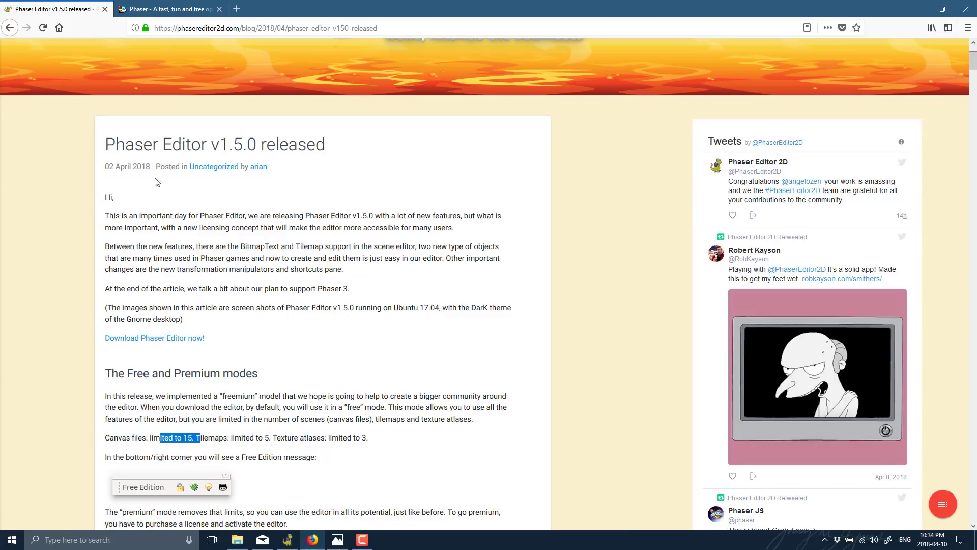
pyautogui.click(165, 9)
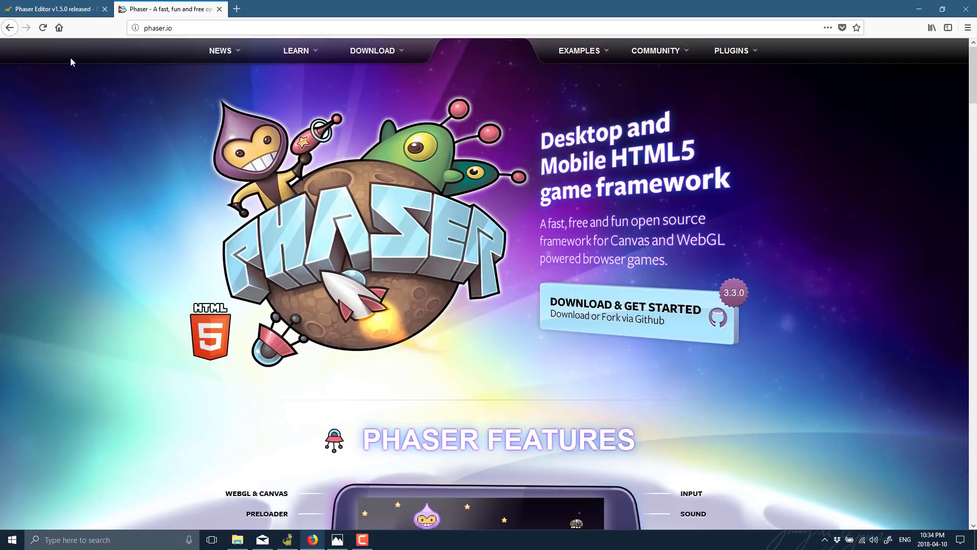
# Go back to the Phaser Editor v1.5.0 release post tab
pyautogui.click(61, 9)
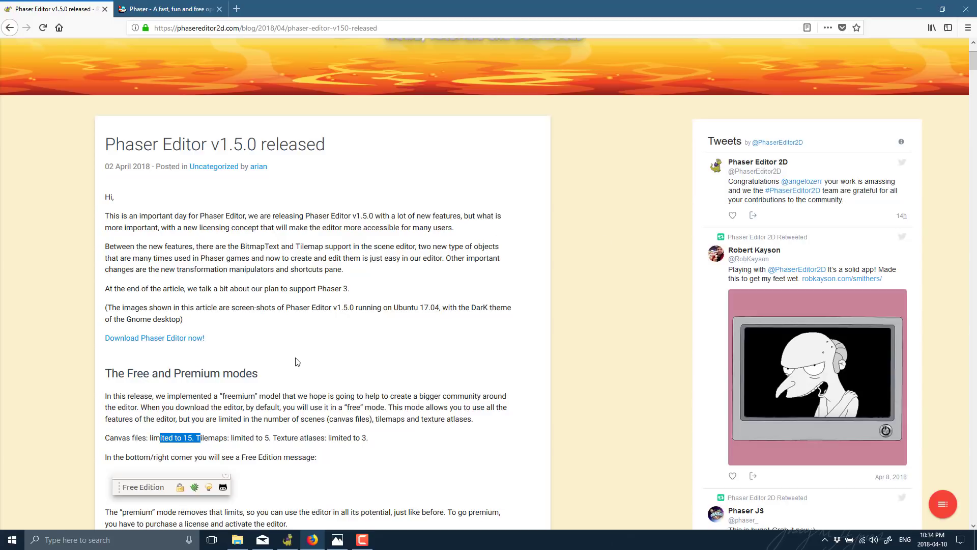
# Bring the Phaser Editor window with its empty workspace to the front
pyautogui.click(287, 539)
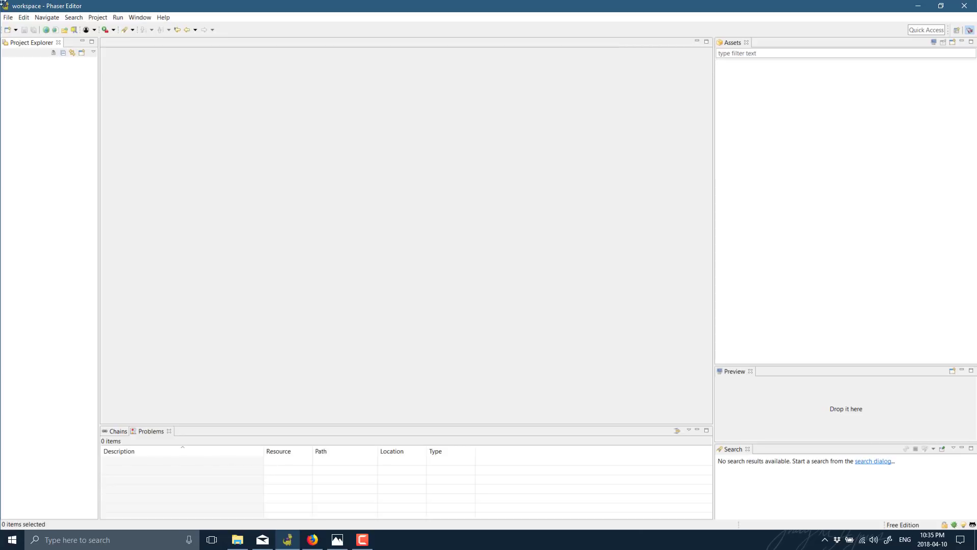
# Create a Phaser Example Project from the Sunny Land Forest (pixel art, tilemap) demo template
pyautogui.click(11, 18)
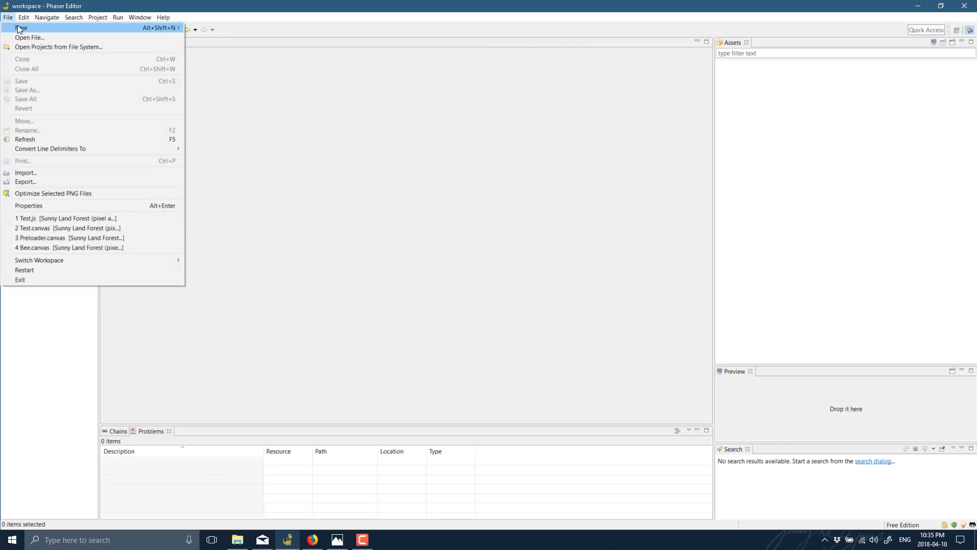
pyautogui.moveTo(130, 28)
pyautogui.click(240, 35)
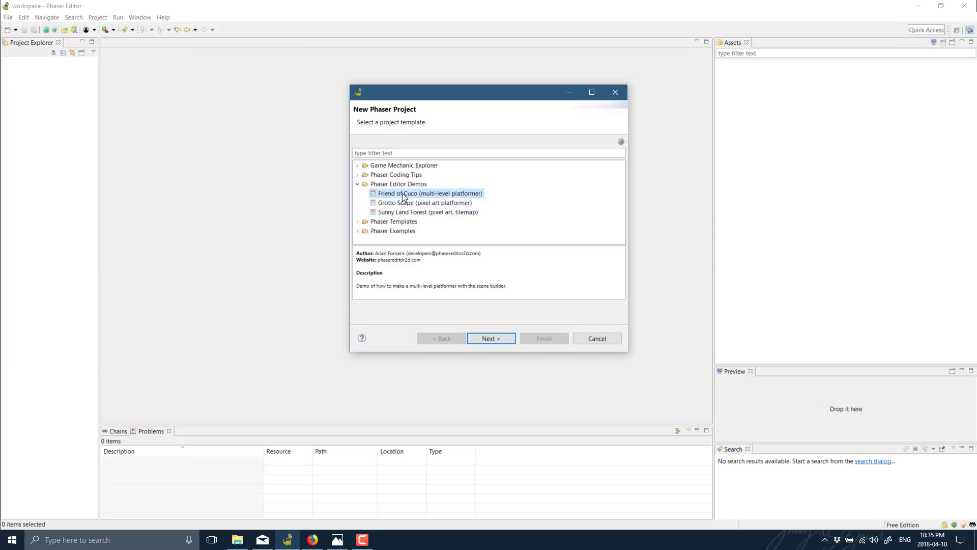
pyautogui.click(422, 213)
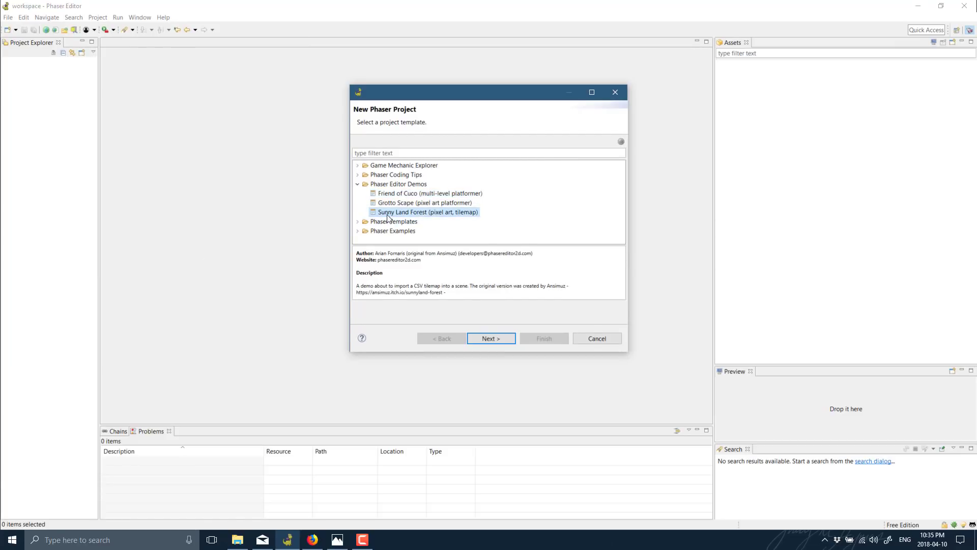
pyautogui.click(501, 339)
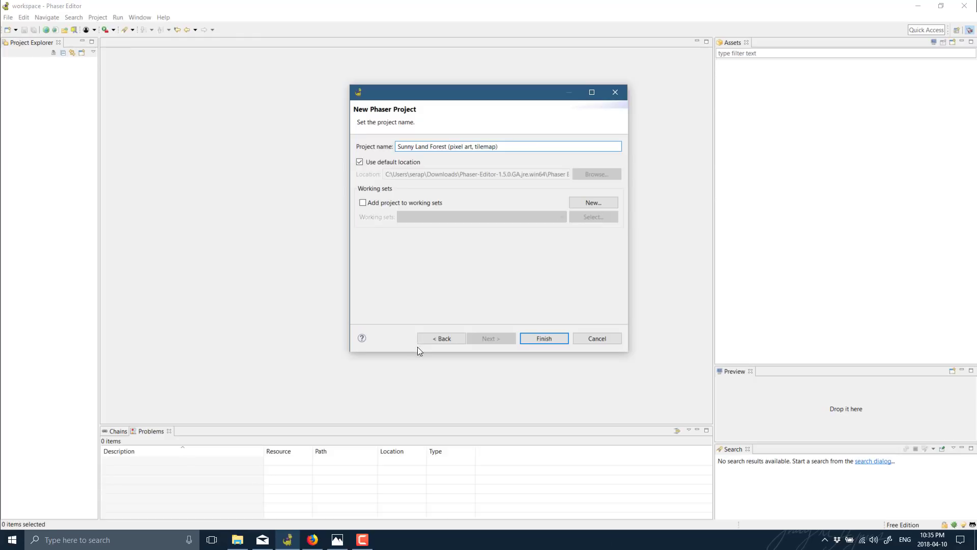
pyautogui.click(428, 340)
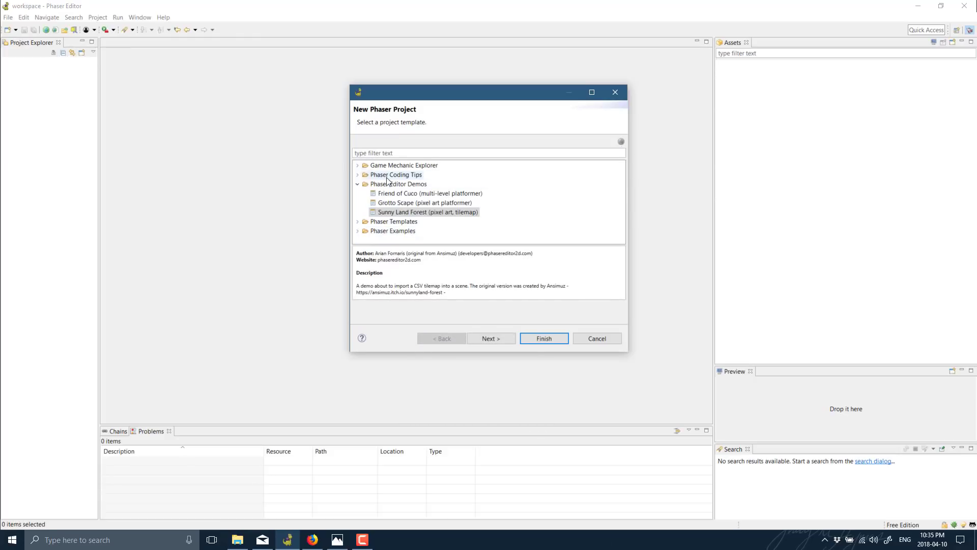
pyautogui.click(363, 234)
pyautogui.scroll(-5, 382, 230)
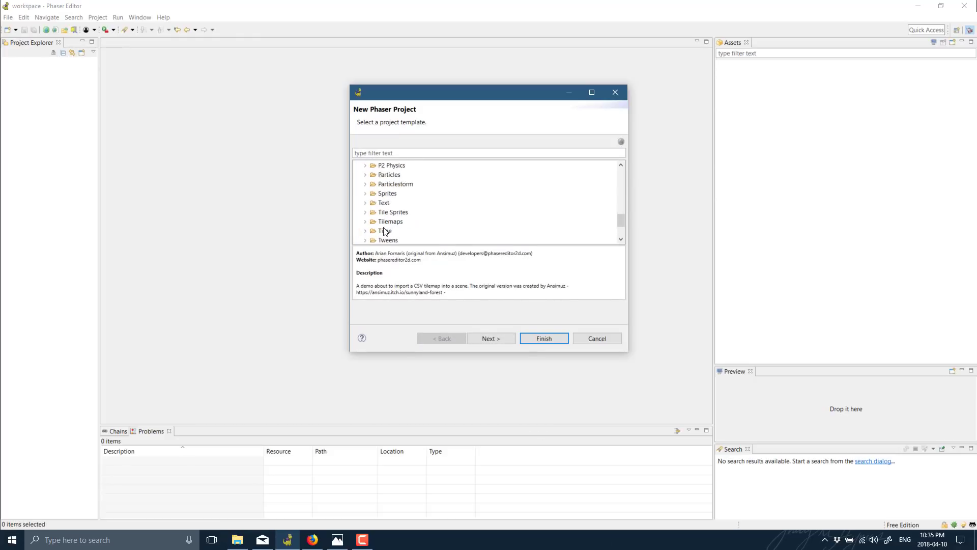
pyautogui.scroll(6, 384, 231)
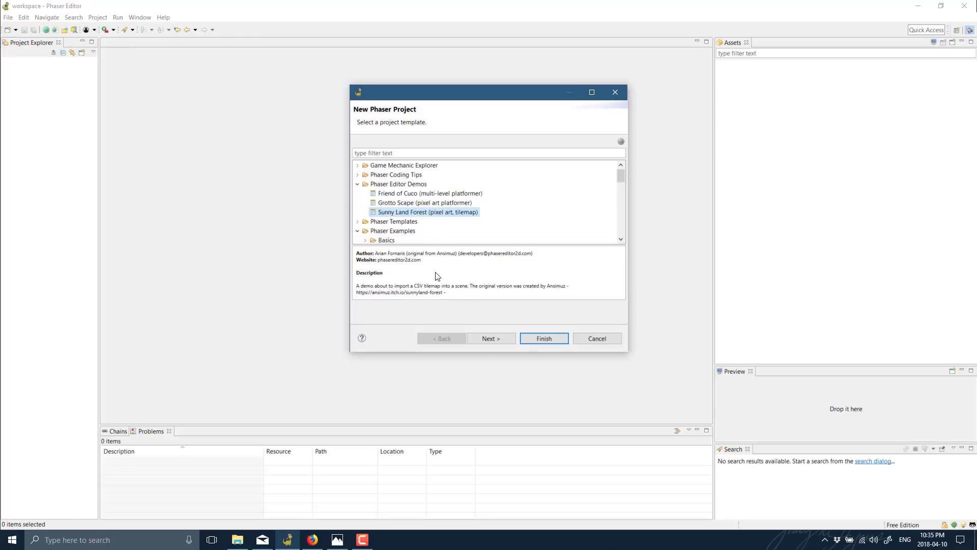
pyautogui.click(497, 341)
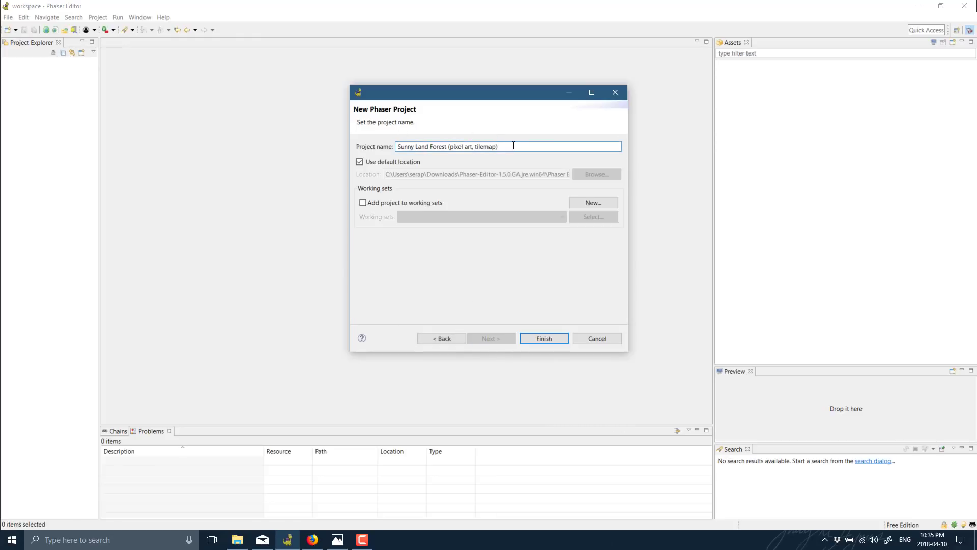
pyautogui.click(525, 338)
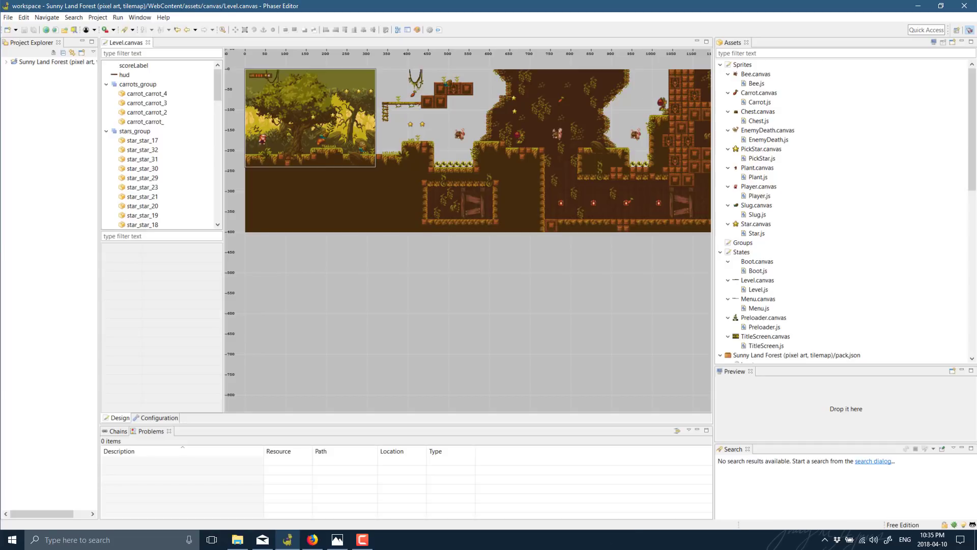
# Browse the sprite canvases from Bee.canvas to Star.canvas, then select Level.canvas under States
pyautogui.click(743, 75)
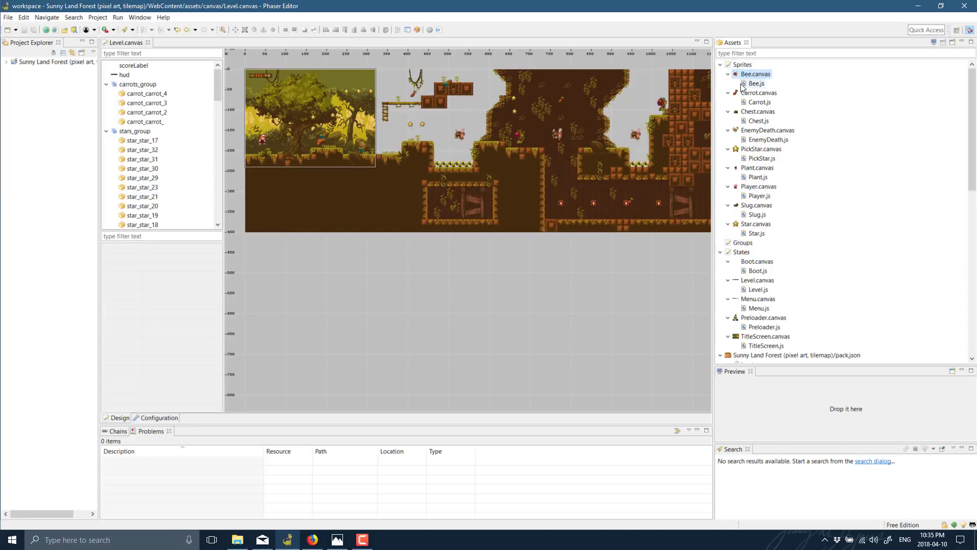
pyautogui.press('Left')
pyautogui.press('Down')
pyautogui.press('Down')
pyautogui.press('Down')
pyautogui.press('Down')
pyautogui.press('Down')
pyautogui.press('Down')
pyautogui.press('Down')
pyautogui.press('Down')
pyautogui.press('Down')
pyautogui.press('Down')
pyautogui.press('Down')
pyautogui.press('Down')
pyautogui.press('Down')
pyautogui.press('Down')
pyautogui.press('Down')
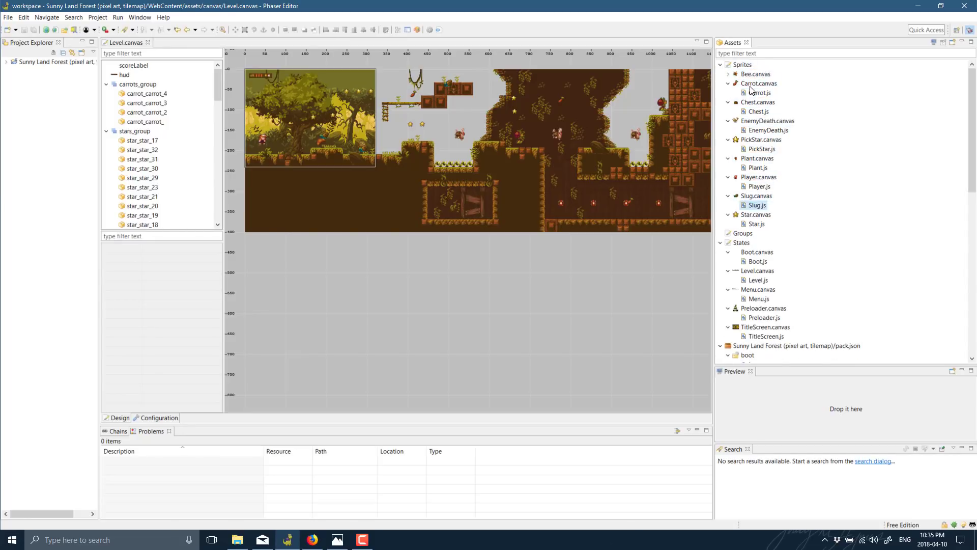
pyautogui.press('Down')
pyautogui.press('Down')
pyautogui.press('Down')
pyautogui.press('Down')
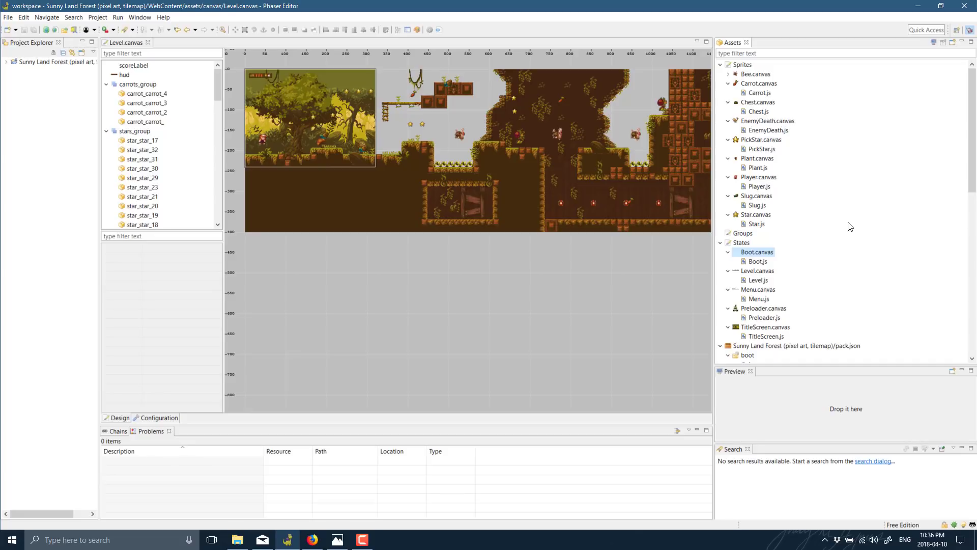
pyautogui.click(756, 271)
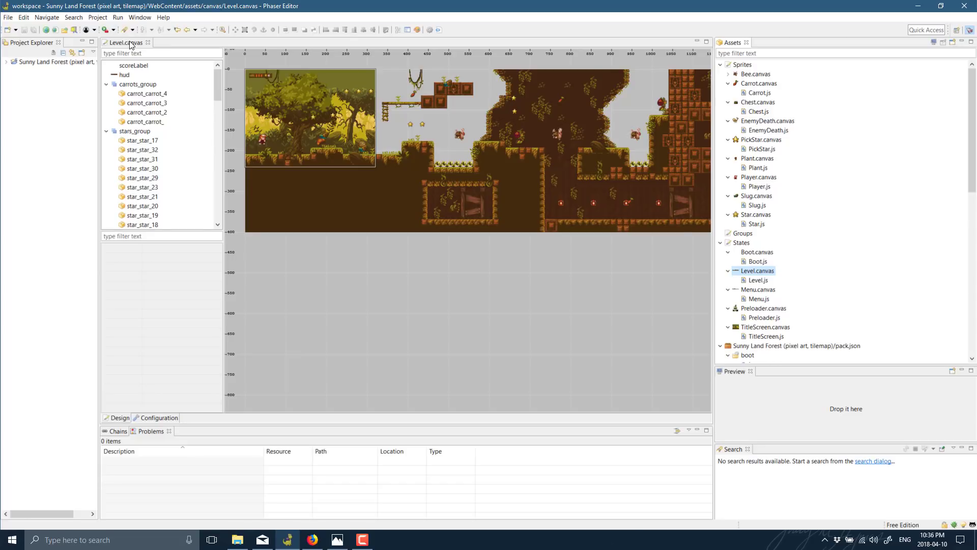
# Open TitleScreen.canvas, inspect its credits_text, title, middleground and background objects, then open TitleScreen.js
pyautogui.doubleClick(769, 328)
pyautogui.click(365, 133)
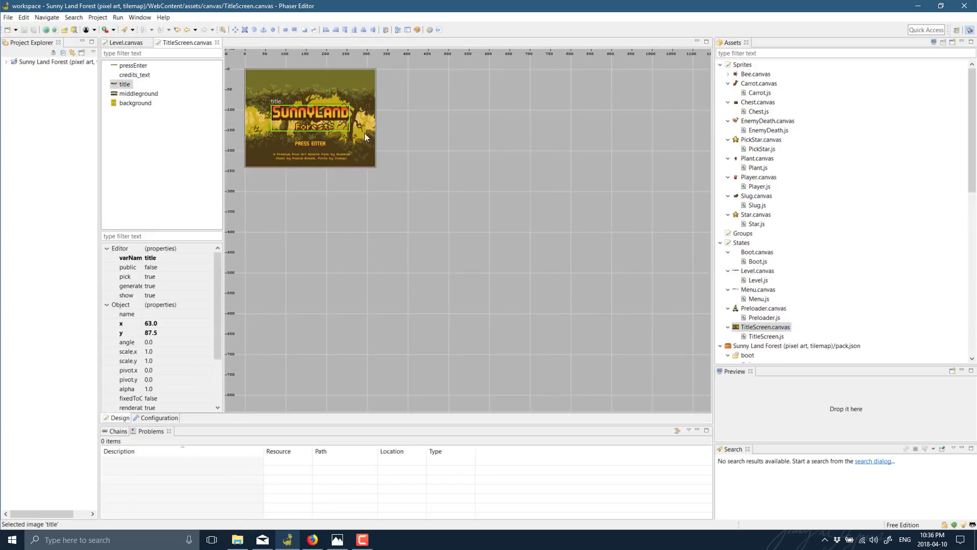
pyautogui.click(419, 199)
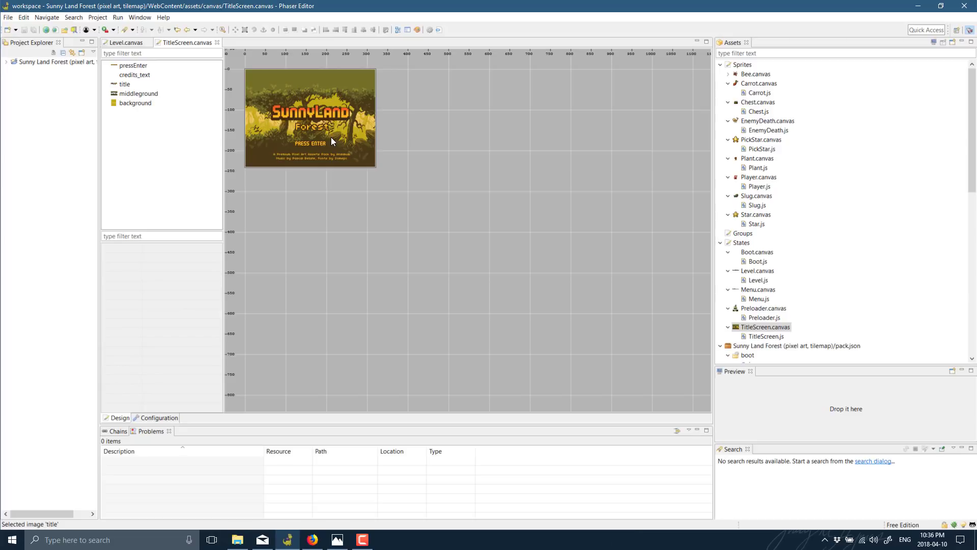
pyautogui.click(133, 75)
pyautogui.click(128, 84)
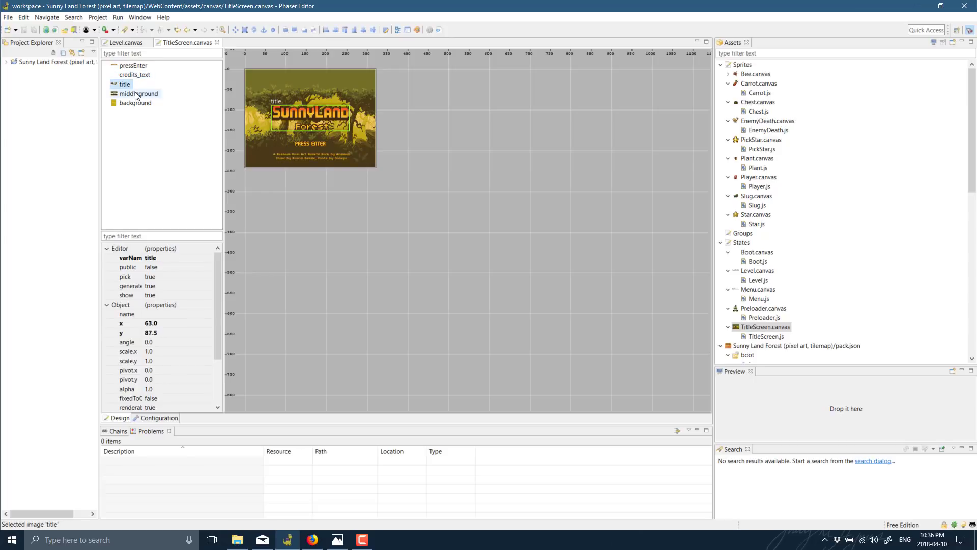
pyautogui.click(136, 93)
pyautogui.click(152, 104)
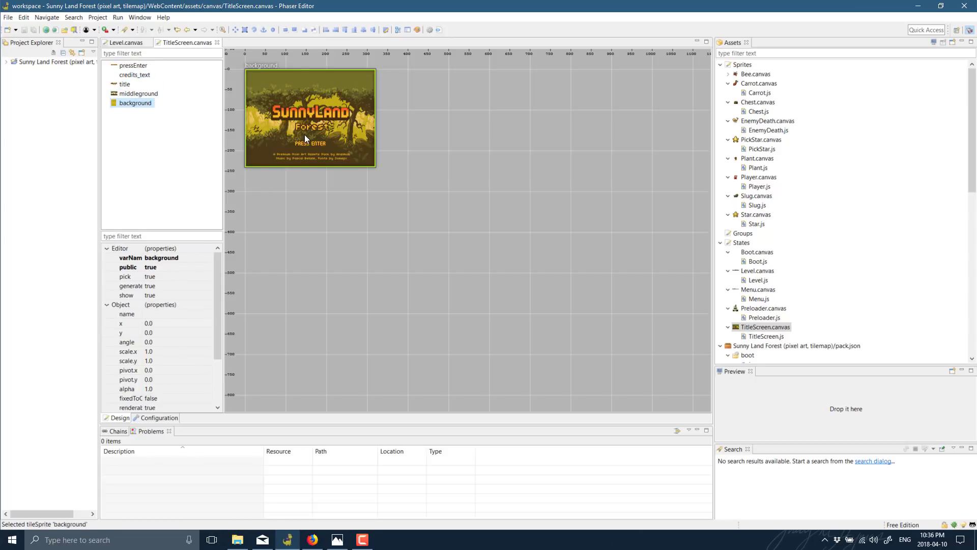
pyautogui.doubleClick(767, 336)
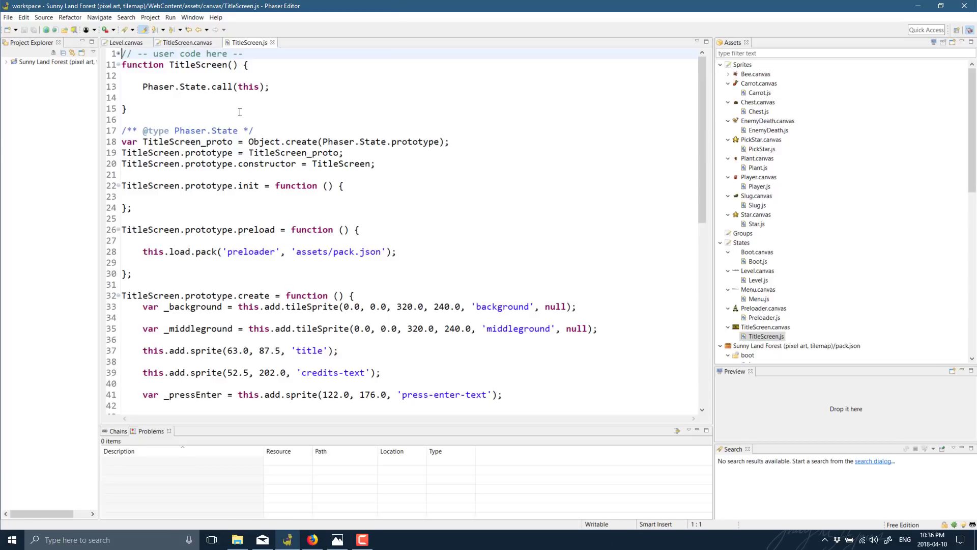
pyautogui.scroll(-5, 249, 135)
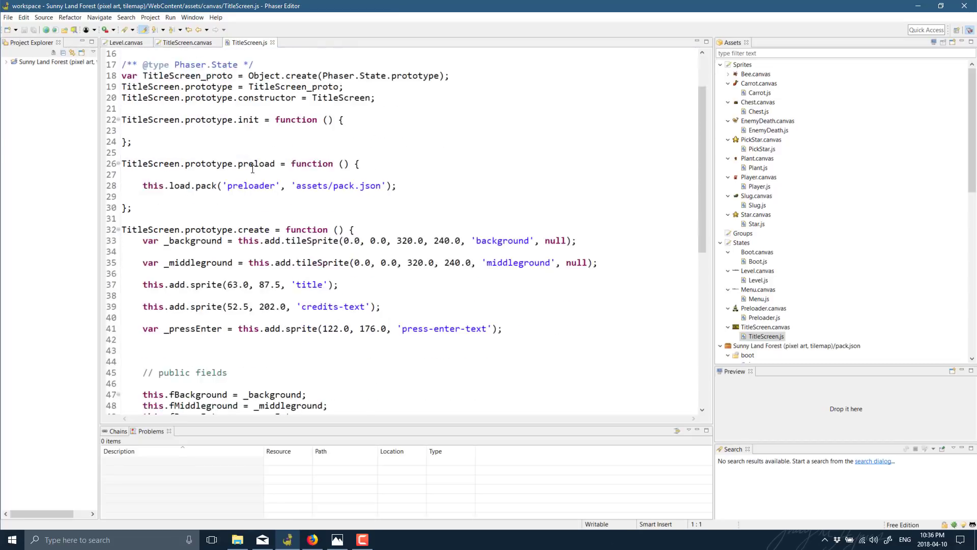
pyautogui.scroll(-3, 330, 216)
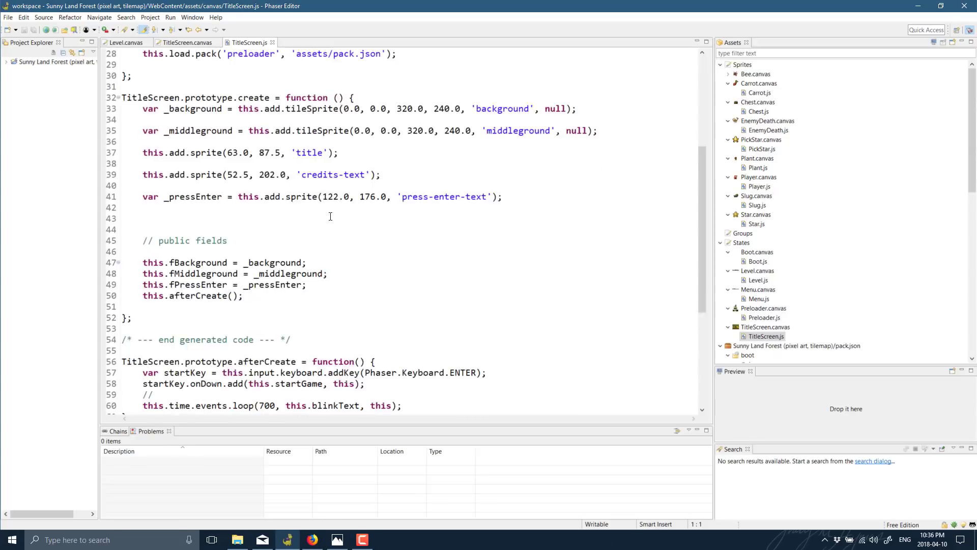
pyautogui.scroll(-4, 331, 207)
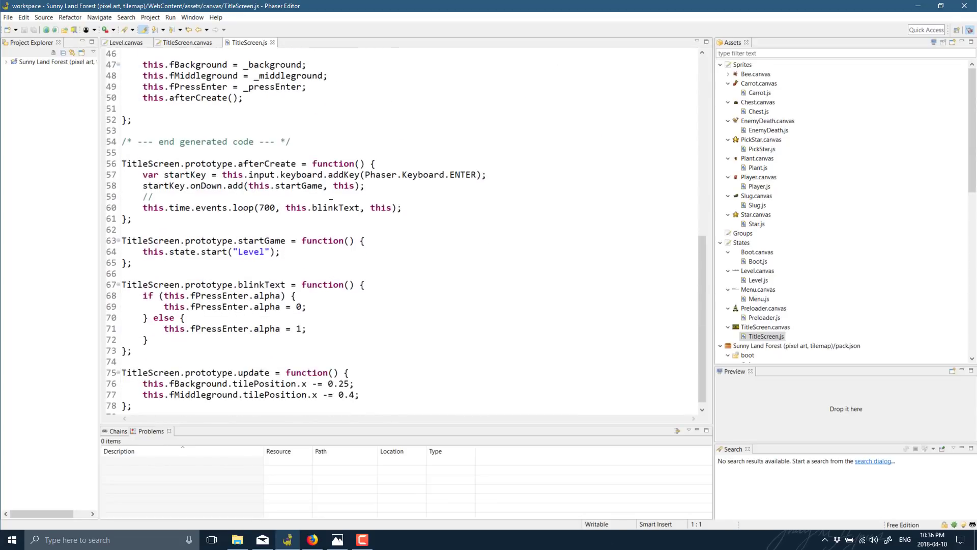
pyautogui.scroll(-1, 331, 203)
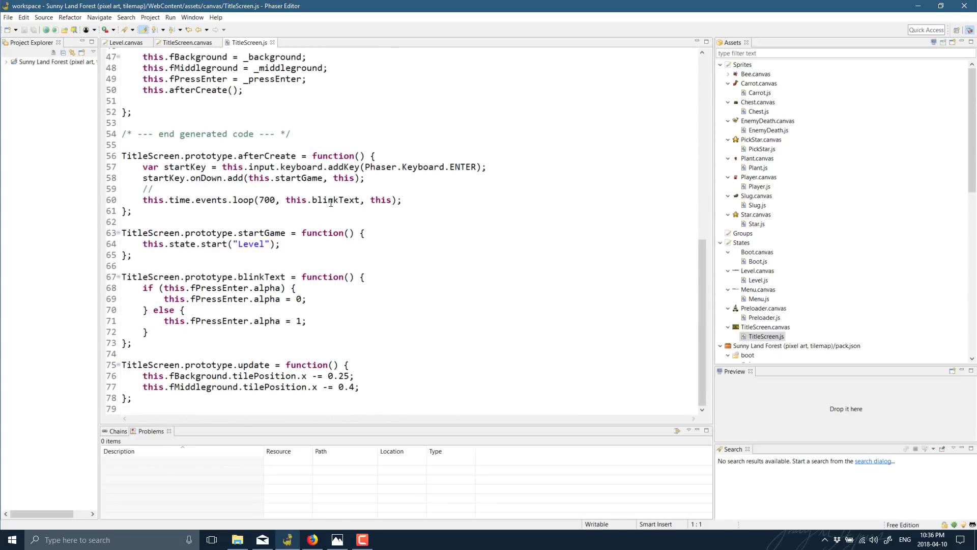
pyautogui.moveTo(291, 133); pyautogui.dragTo(123, 134)
pyautogui.scroll(12, 285, 78)
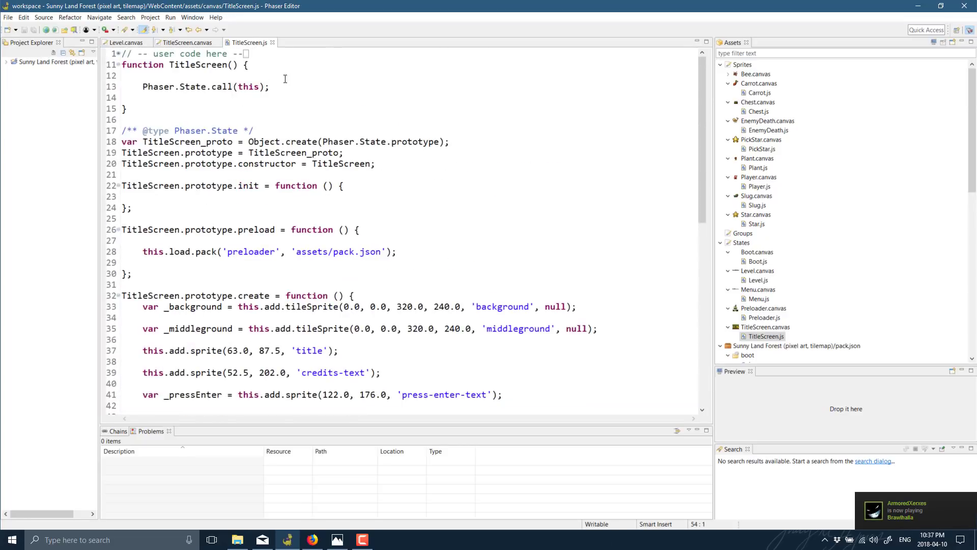
pyautogui.scroll(-10, 285, 79)
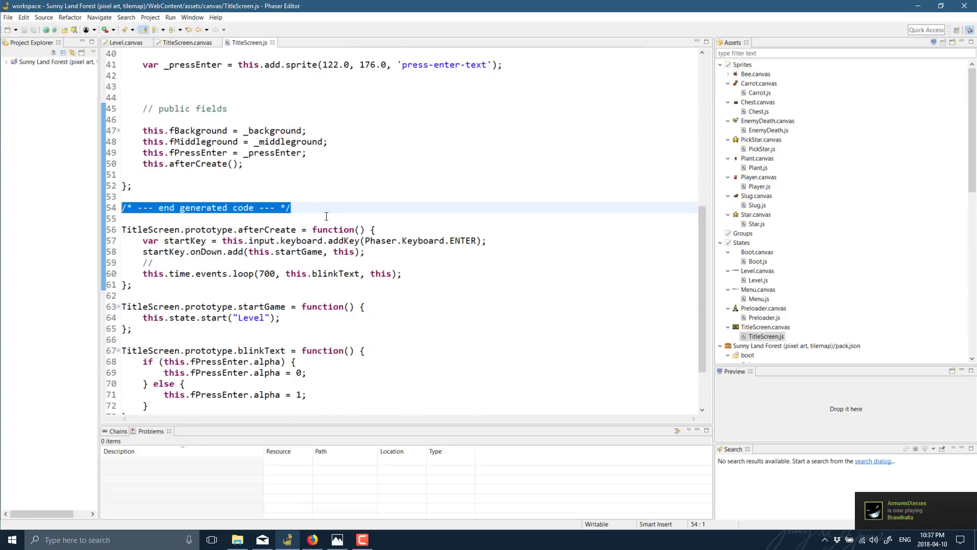
# Set the title sprite's x to 65 in TitleScreen.canvas and save the scene
pyautogui.click(189, 43)
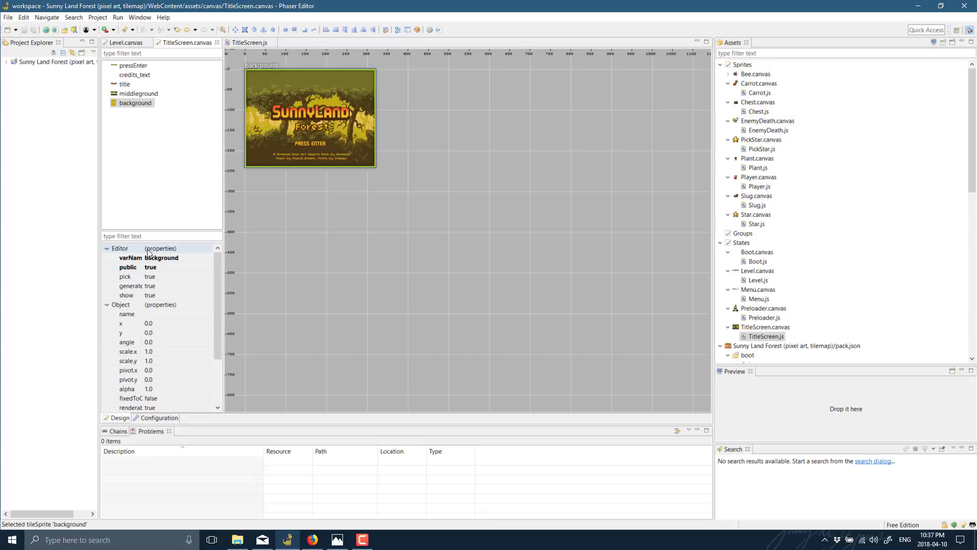
pyautogui.scroll(-5, 167, 350)
pyautogui.scroll(5, 167, 349)
pyautogui.click(124, 84)
pyautogui.click(121, 323)
pyautogui.write('65')
pyautogui.press('Return')
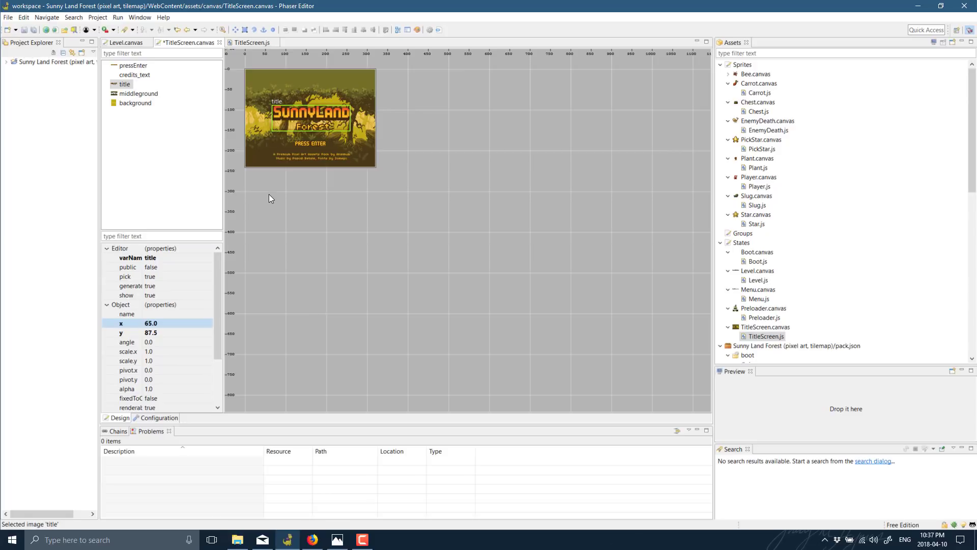
pyautogui.hotkey('ctrl', 's')
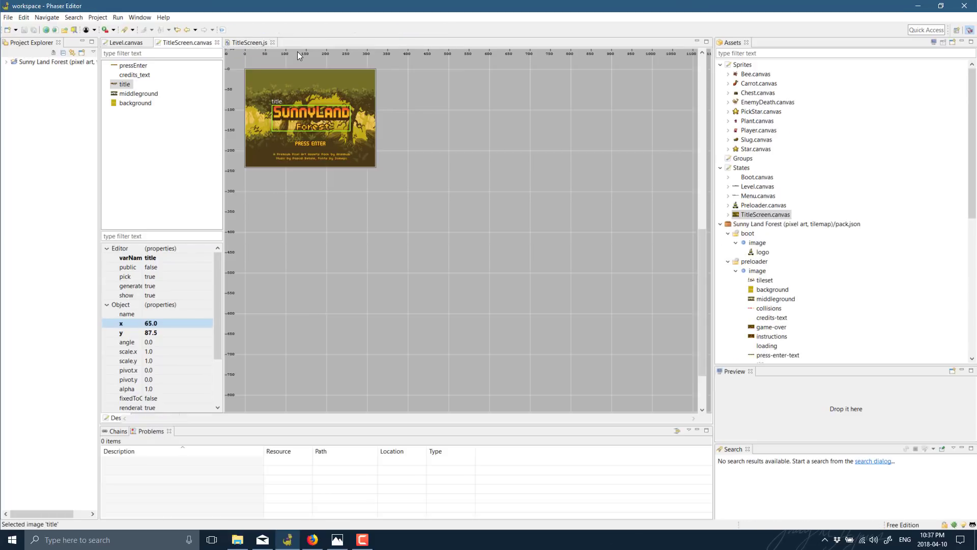
# Check the title's updated position and the startGame code in TitleScreen.js, then open Level.canvas
pyautogui.click(237, 45)
pyautogui.scroll(10, 394, 225)
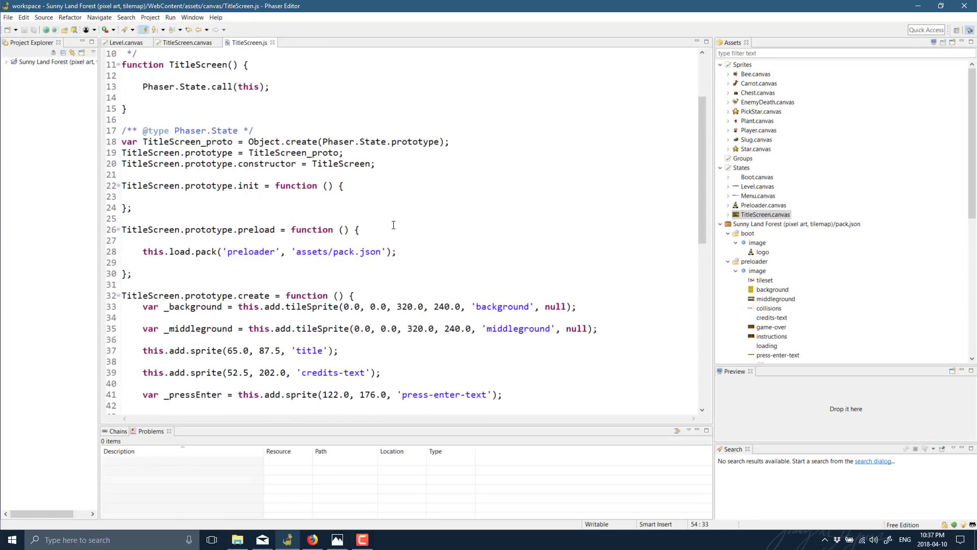
pyautogui.scroll(3, 394, 225)
pyautogui.scroll(-3, 393, 223)
pyautogui.moveTo(227, 350); pyautogui.dragTo(330, 350)
pyautogui.moveTo(298, 350)
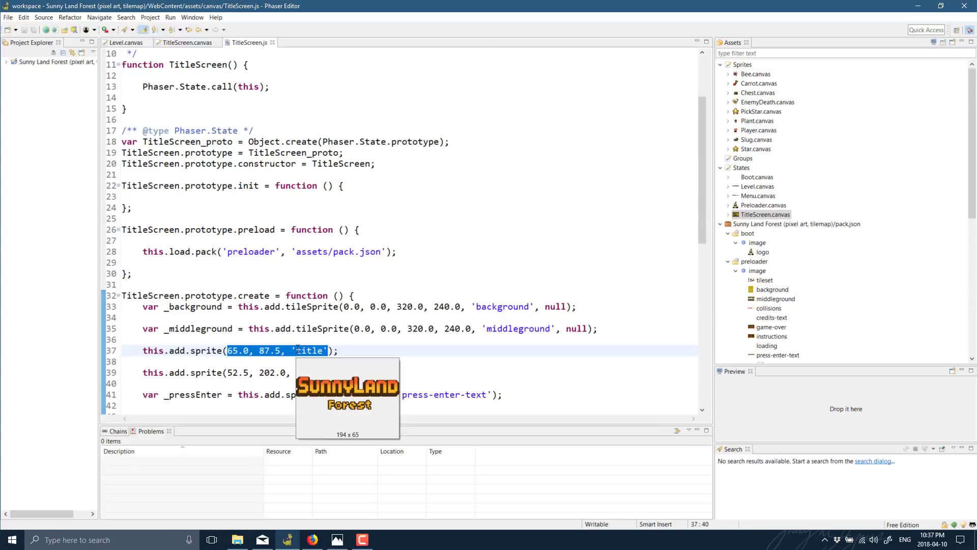
pyautogui.scroll(-12, 340, 311)
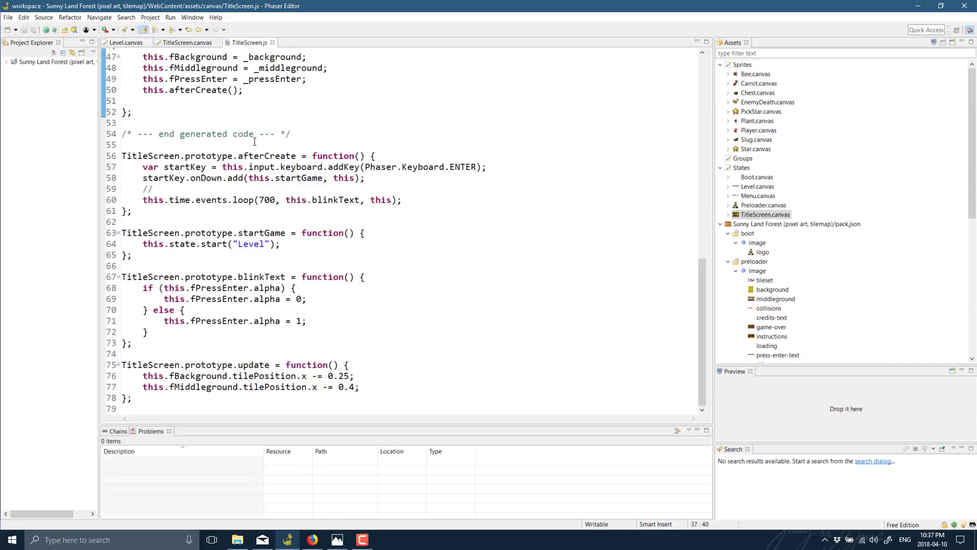
pyautogui.moveTo(307, 136); pyautogui.dragTo(122, 134)
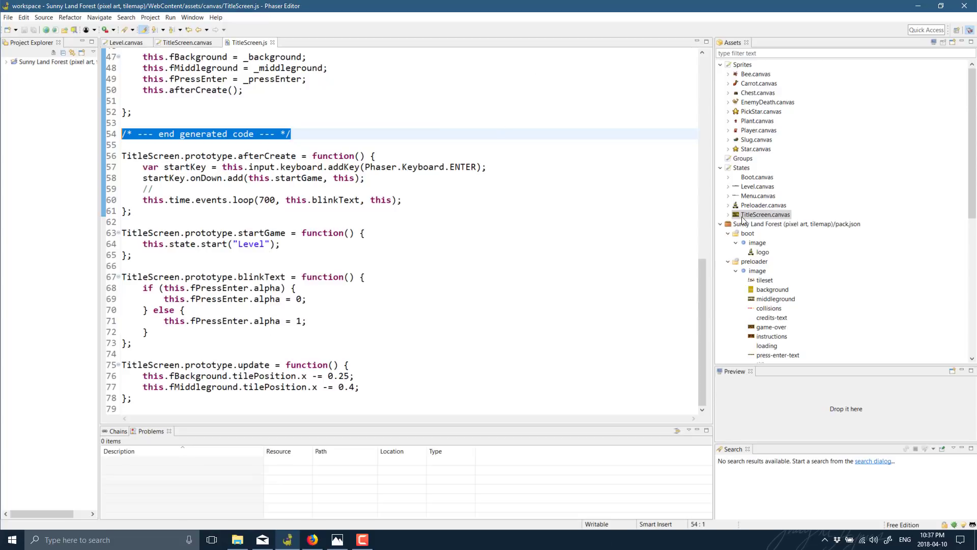
pyautogui.click(288, 240)
pyautogui.doubleClick(267, 233)
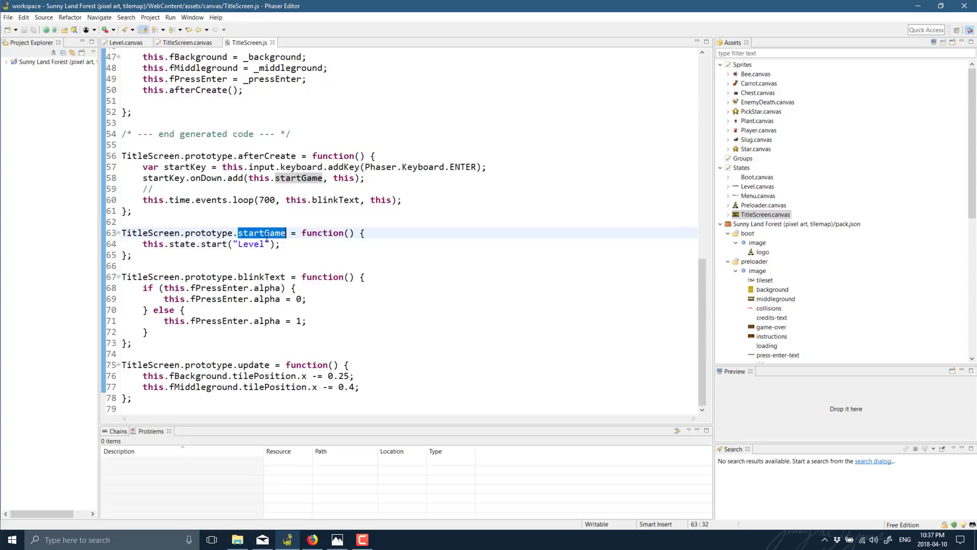
pyautogui.moveTo(280, 244); pyautogui.dragTo(141, 246)
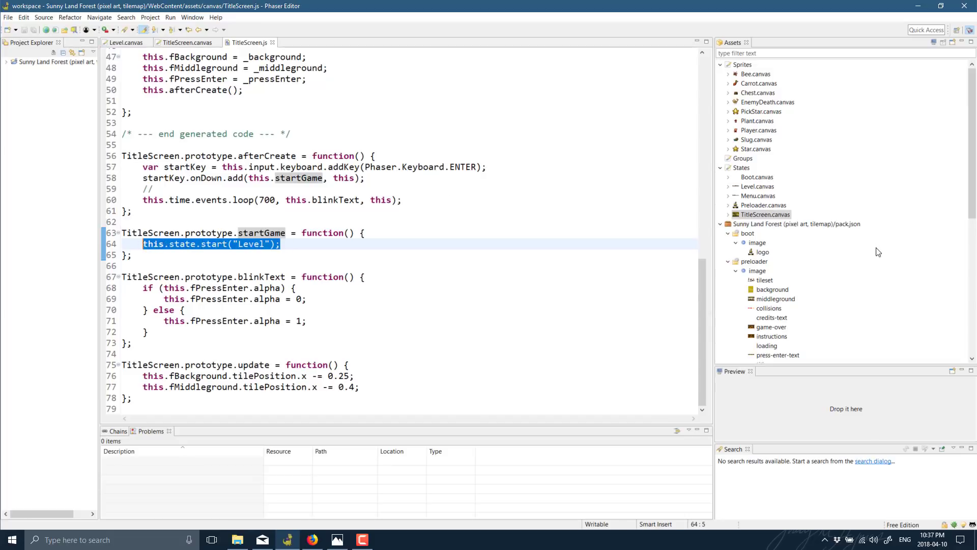
pyautogui.doubleClick(762, 187)
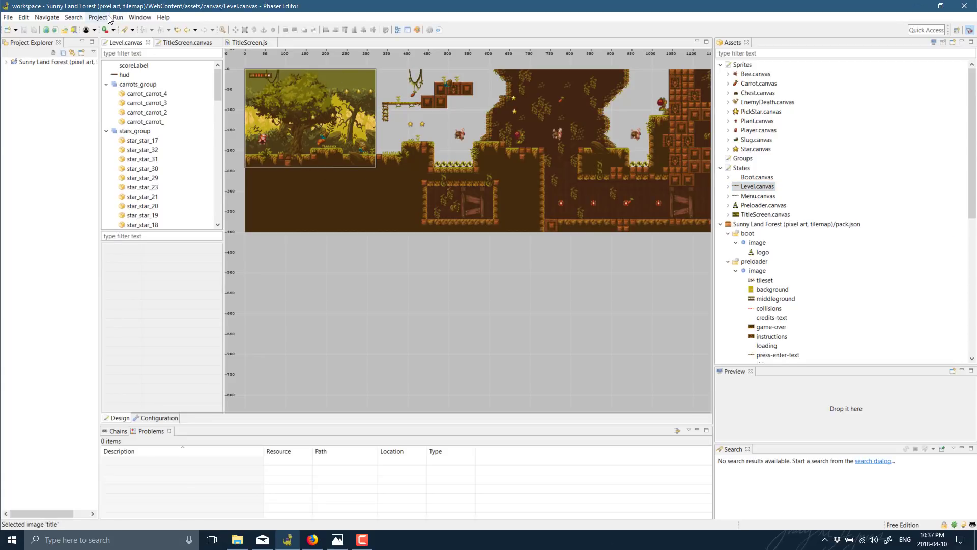
# Pan to the level's start, select the player sprite, and review its animations and 12×26 Arcade body
pyautogui.scroll(4, 304, 164)
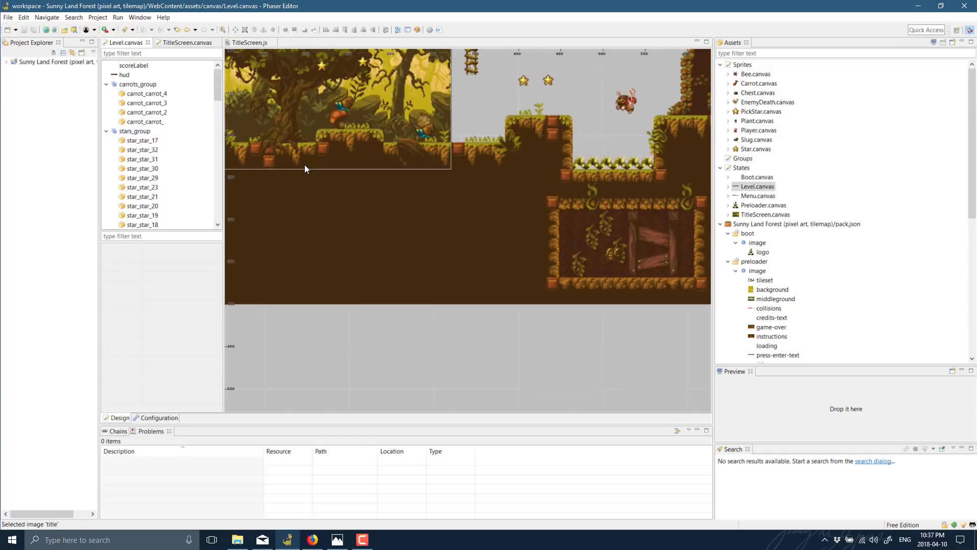
pyautogui.moveTo(309, 151); pyautogui.dragTo(588, 366, button='middle')
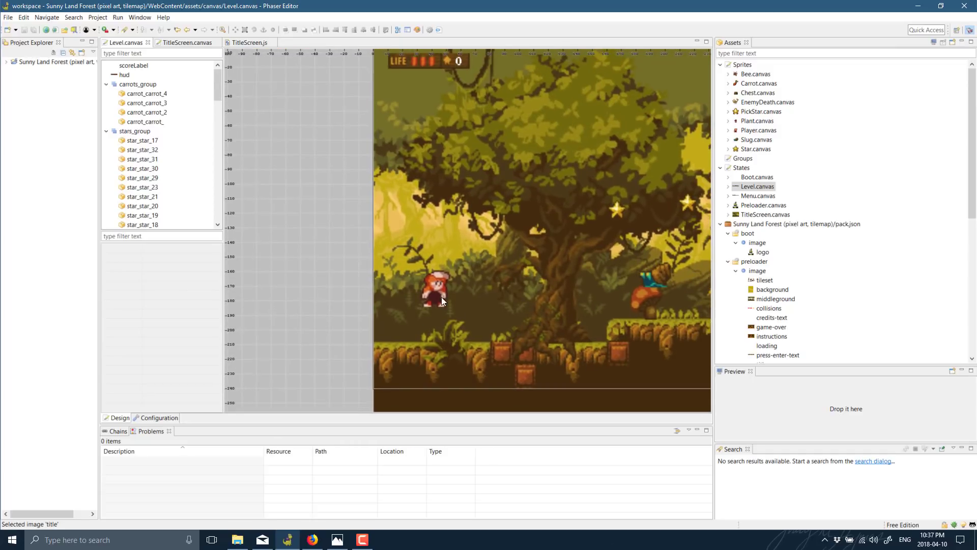
pyautogui.click(419, 280)
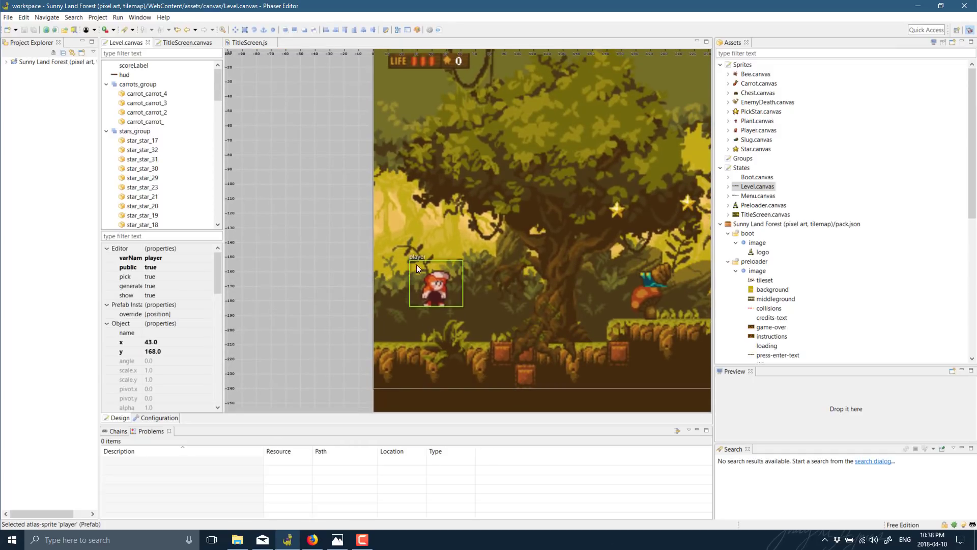
pyautogui.scroll(-10, 186, 159)
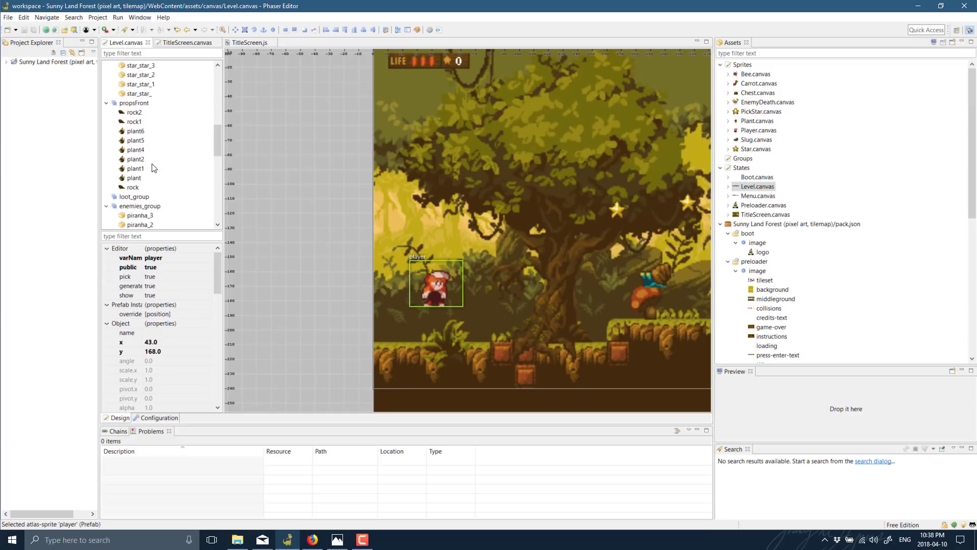
pyautogui.scroll(-10, 154, 168)
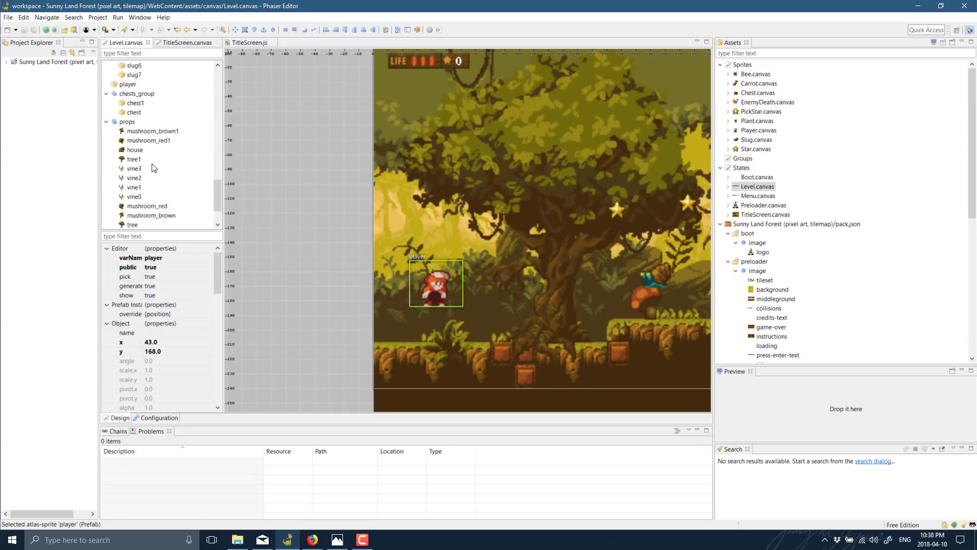
pyautogui.scroll(2, 153, 168)
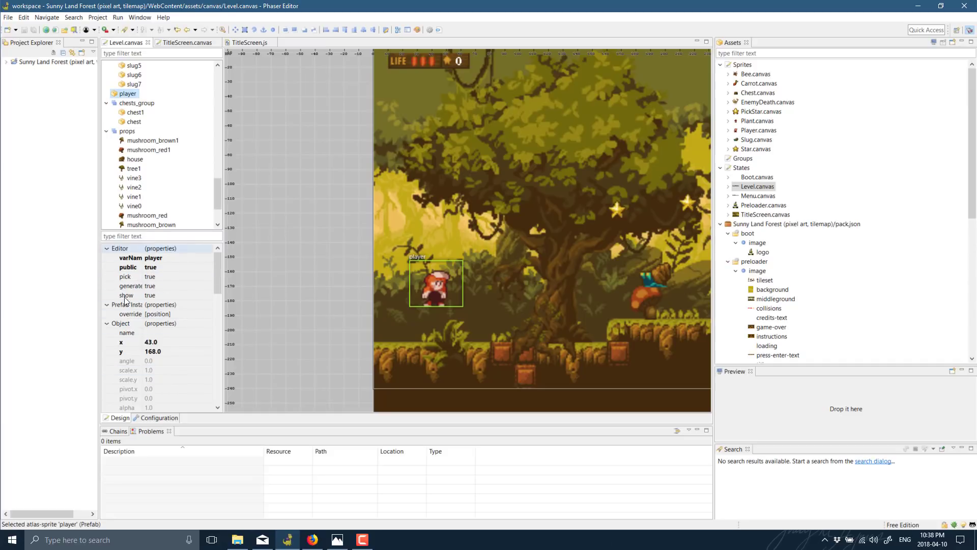
pyautogui.scroll(-8, 127, 329)
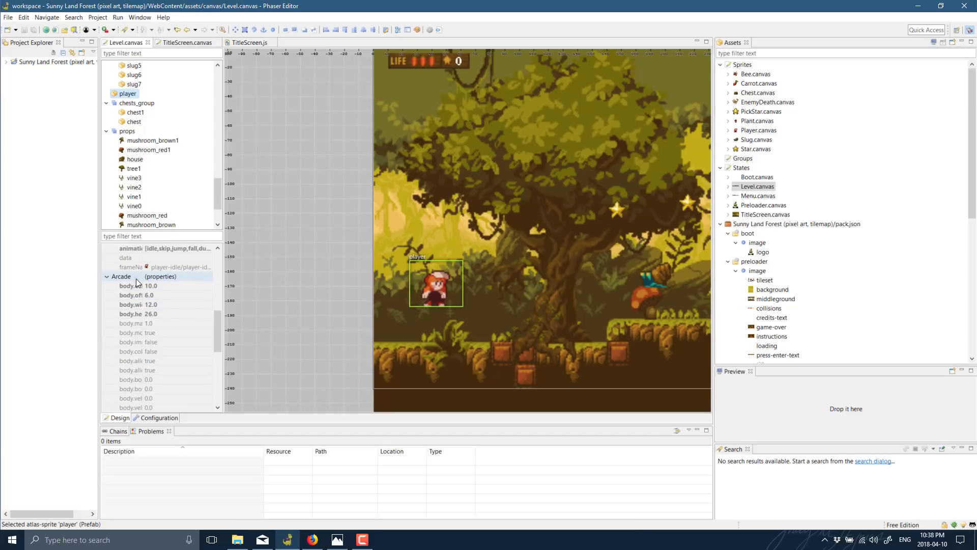
pyautogui.scroll(-6, 151, 303)
pyautogui.scroll(7, 154, 295)
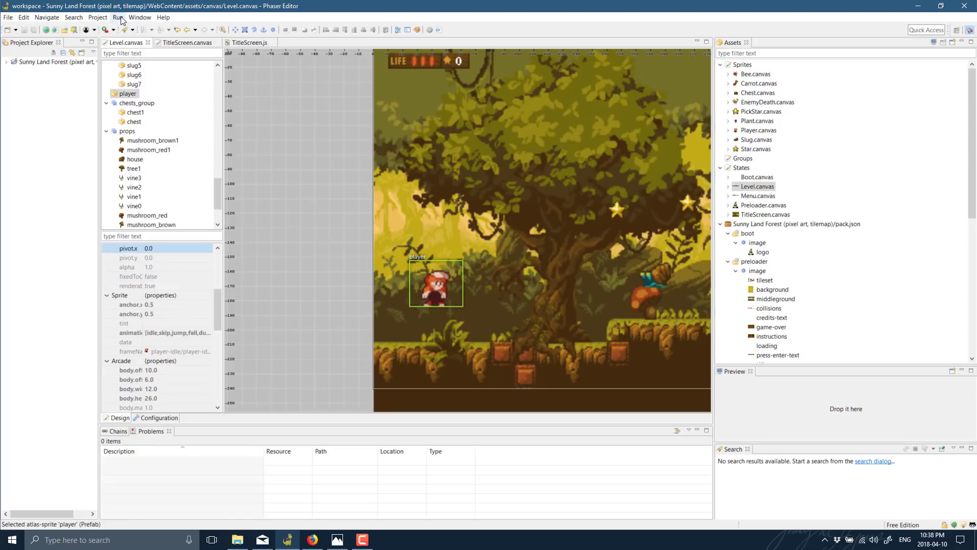
pyautogui.click(94, 16)
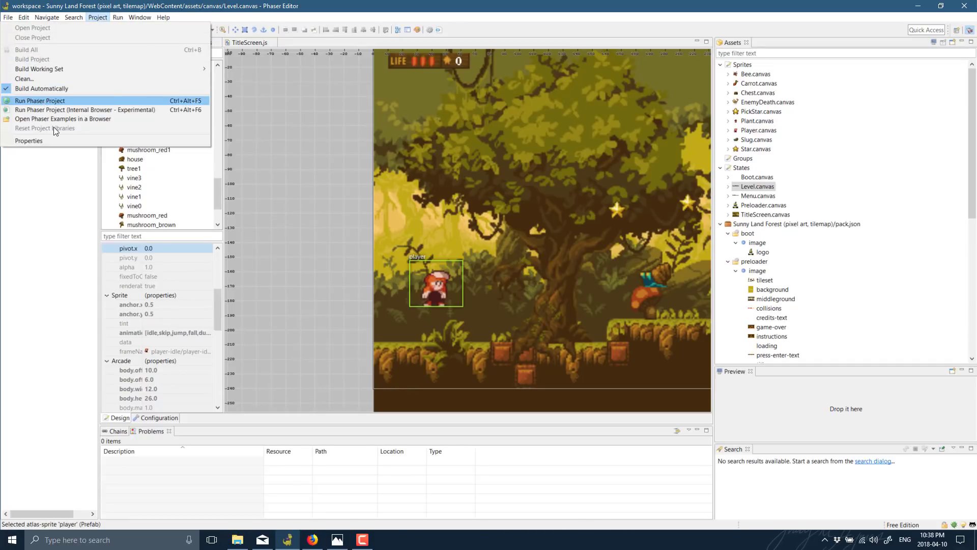
pyautogui.click(43, 102)
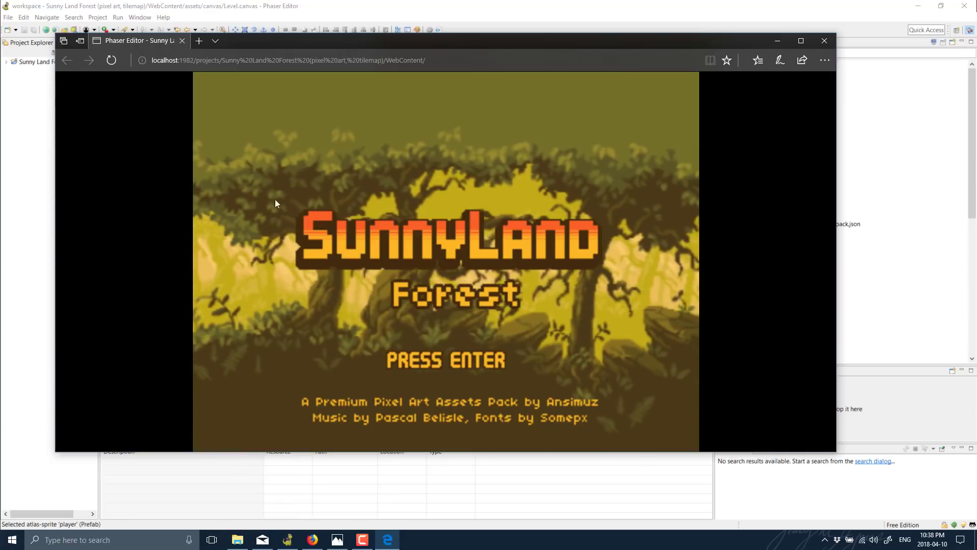
pyautogui.press('Return')
pyautogui.press('Right')
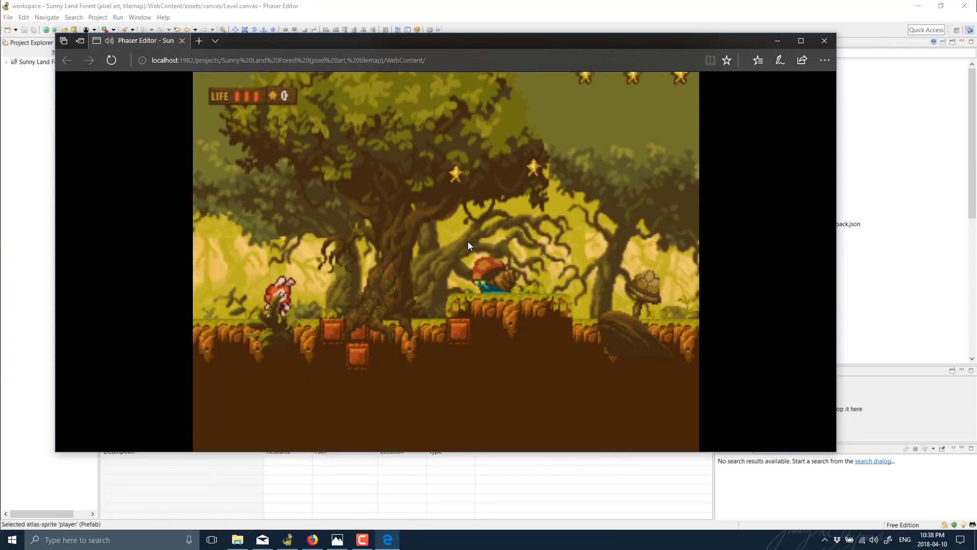
pyautogui.press('Up')
pyautogui.press('Right')
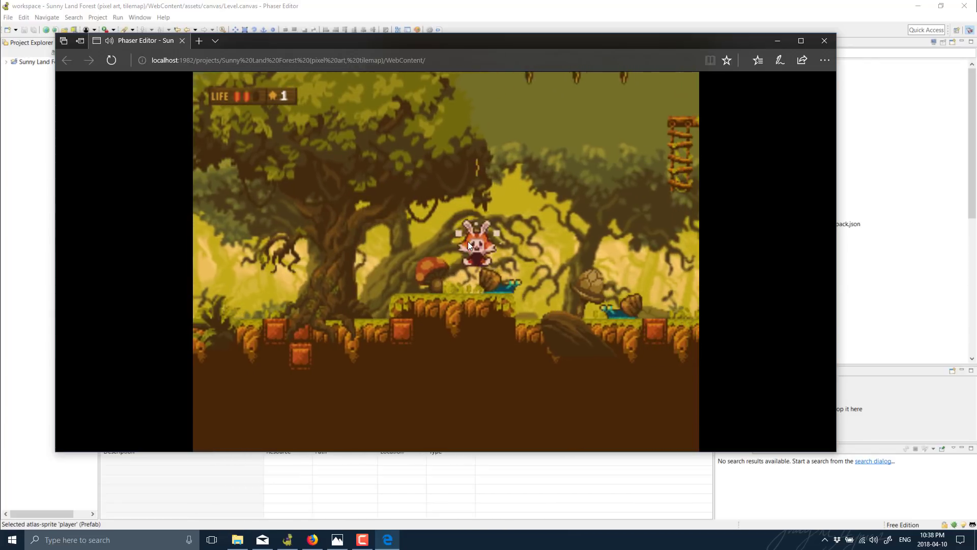
pyautogui.press('Up')
pyautogui.press('Right')
pyautogui.press('Up')
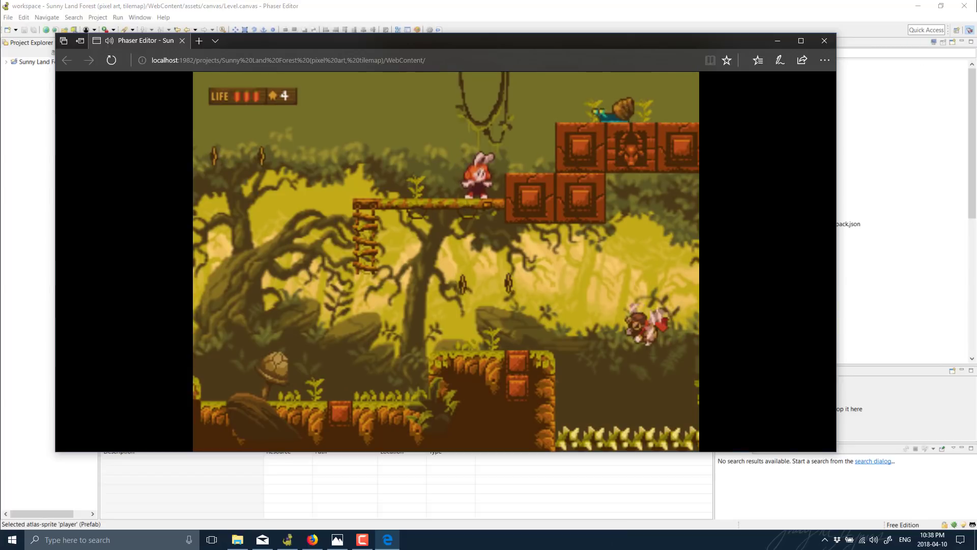
# Close the game's browser window, then zoom out and pan across the Level tilemap
pyautogui.click(824, 41)
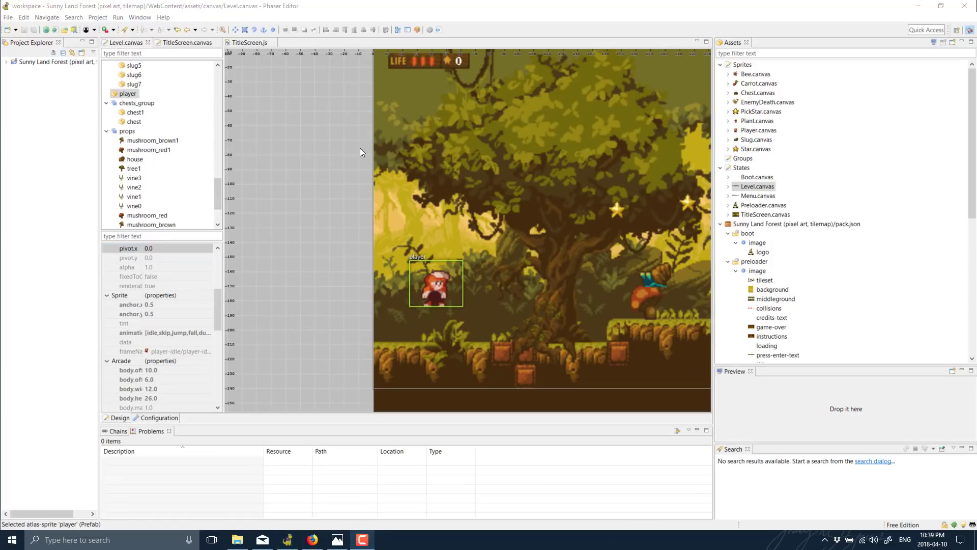
pyautogui.scroll(5, 184, 135)
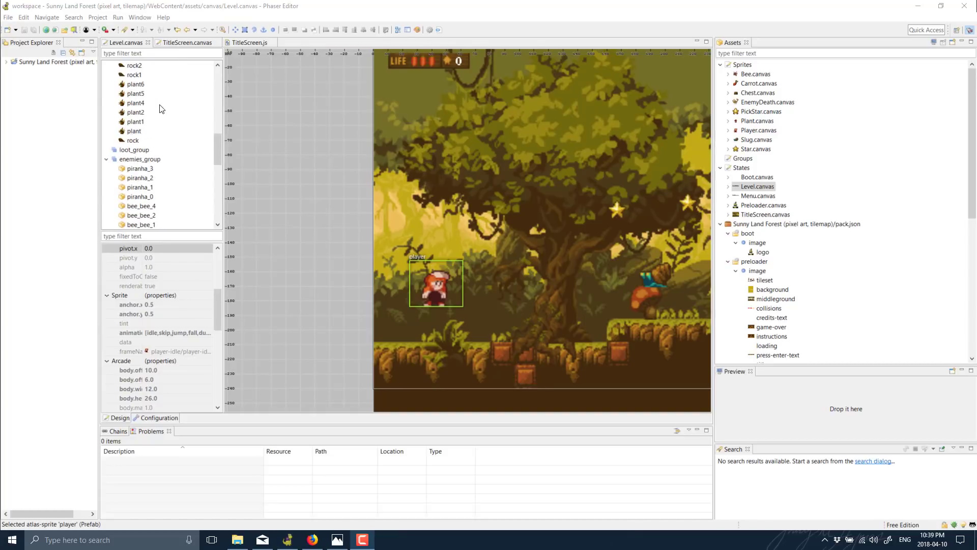
pyautogui.scroll(1, 160, 105)
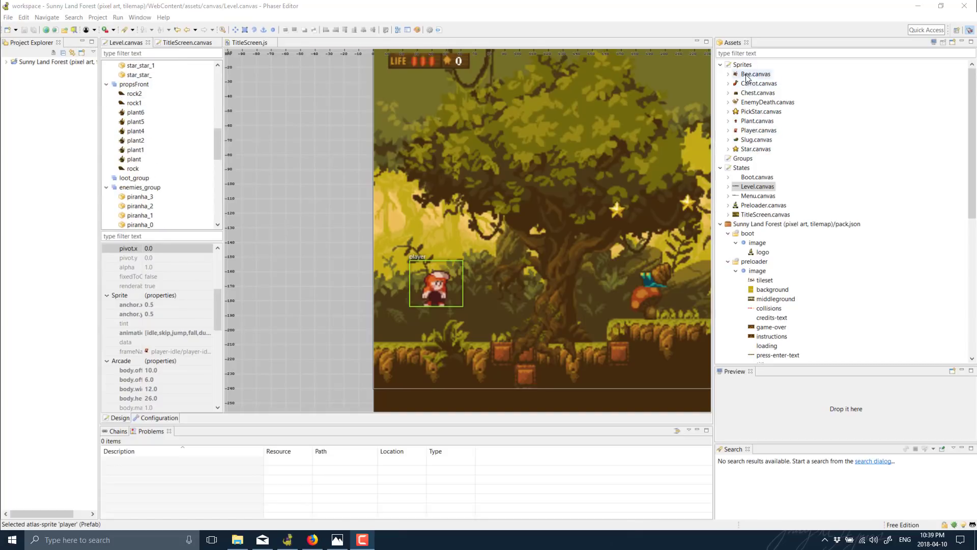
pyautogui.scroll(-3, 571, 203)
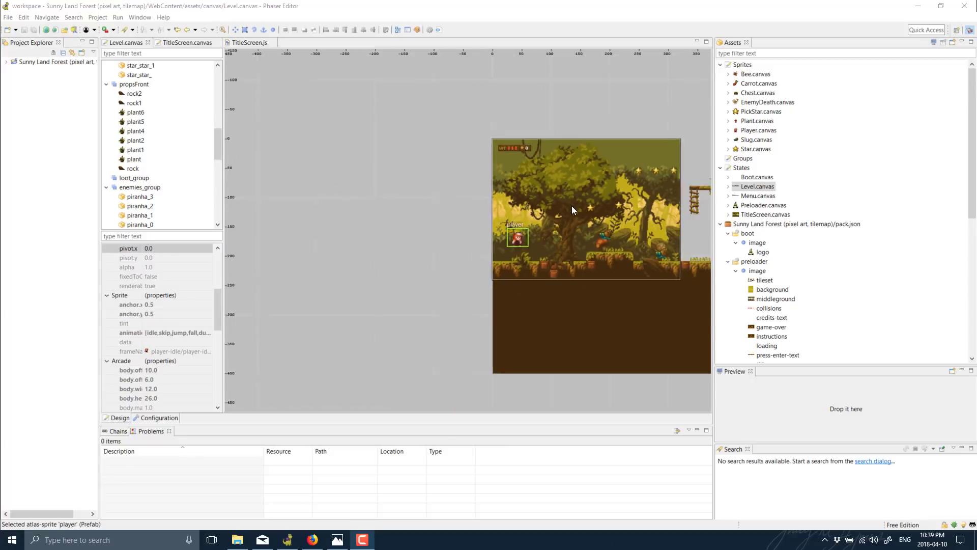
pyautogui.moveTo(585, 219); pyautogui.dragTo(428, 230, button='middle')
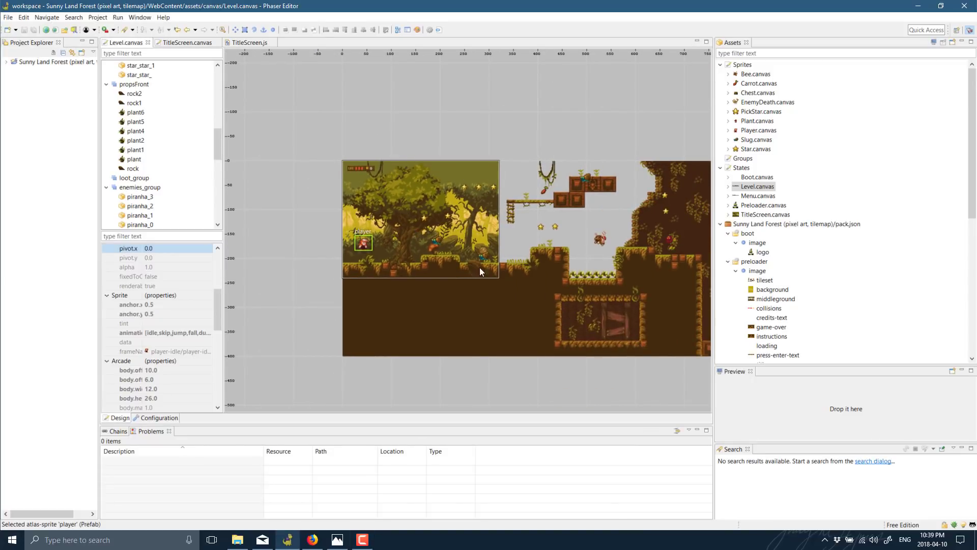
pyautogui.moveTo(494, 255); pyautogui.dragTo(344, 223, button='middle')
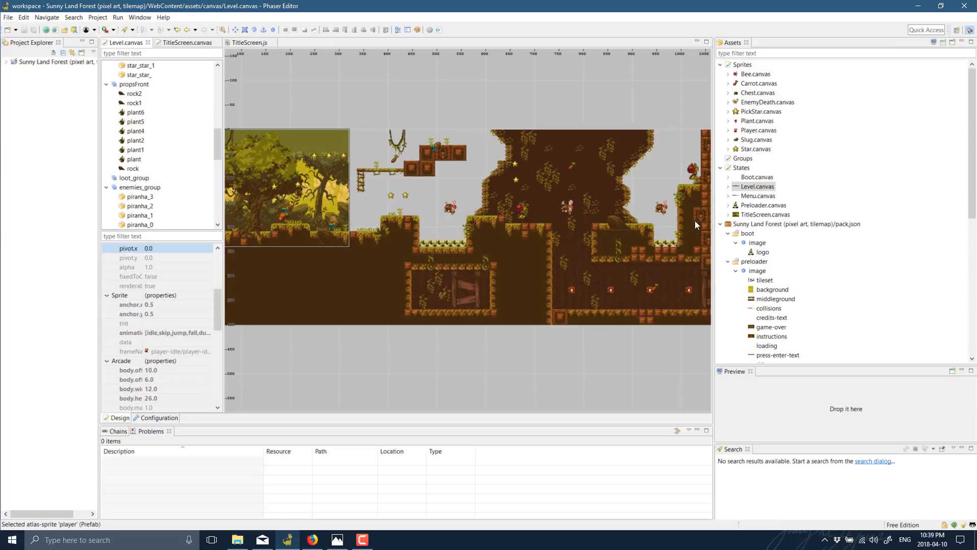
pyautogui.scroll(-10, 132, 186)
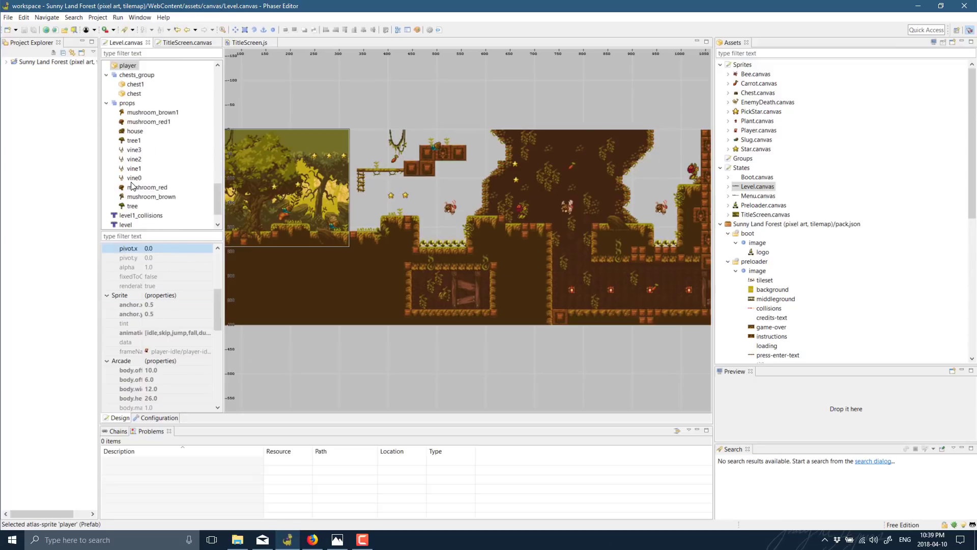
pyautogui.click(131, 197)
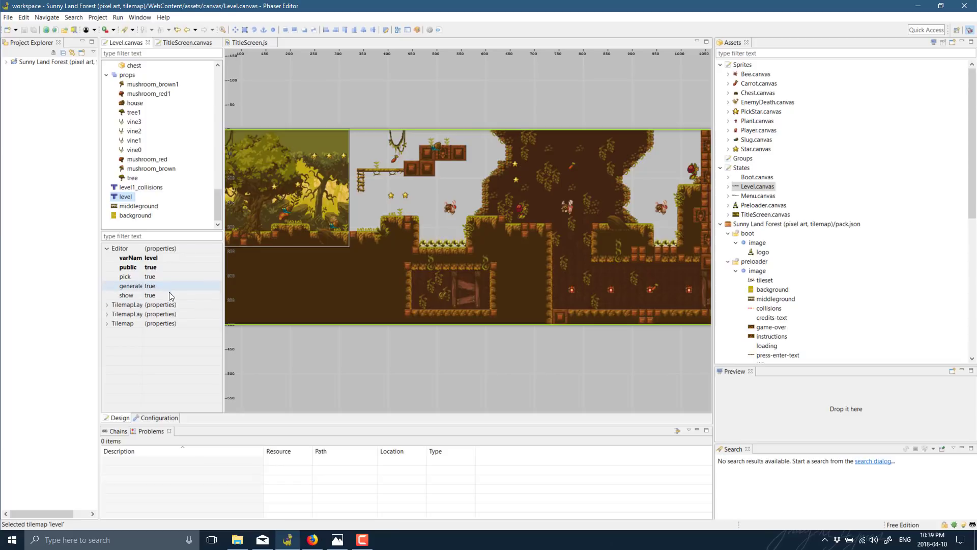
pyautogui.click(151, 296)
pyautogui.click(151, 297)
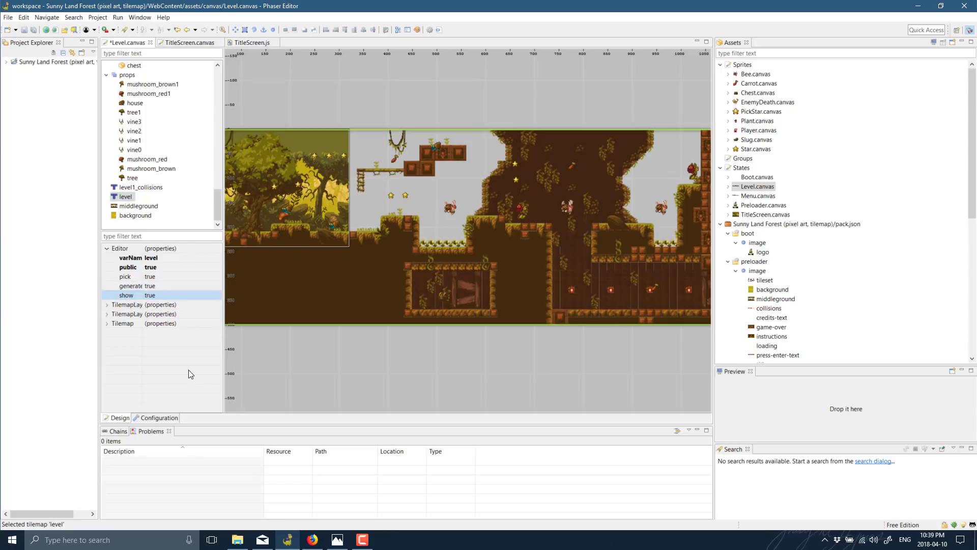
pyautogui.press('space')
pyautogui.press('space')
pyautogui.press('space')
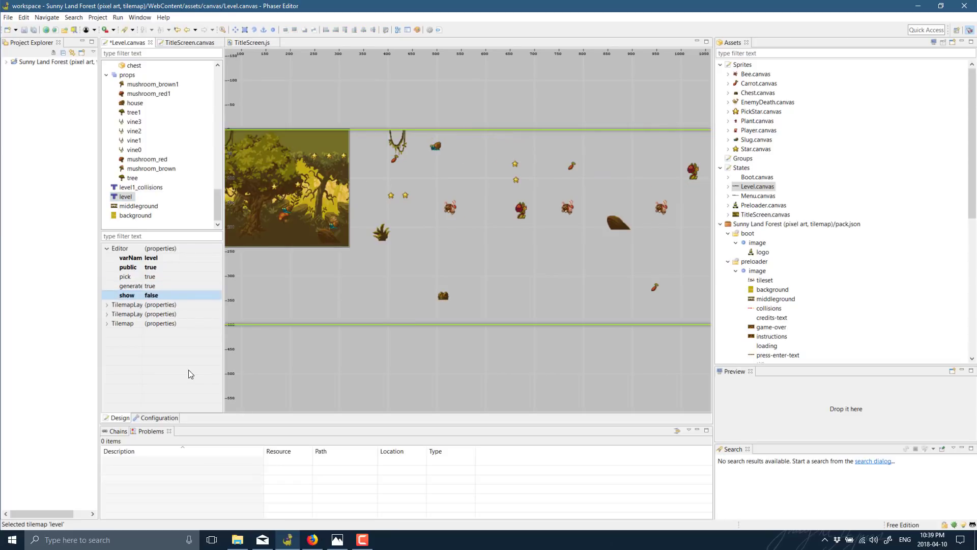
pyautogui.press('space')
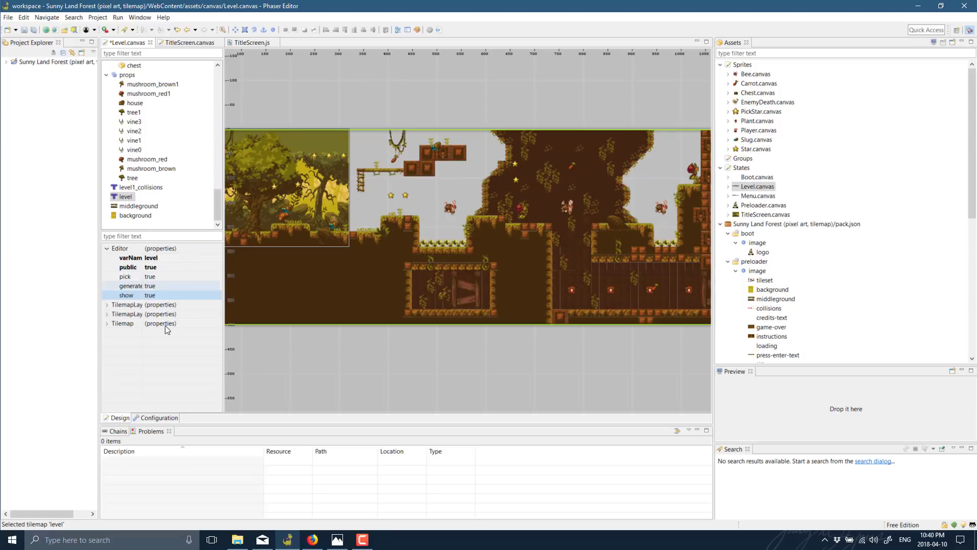
# Expand both TilemapLayer groups and the Tilemap group to inspect the 16×16 tiles and tilesetImage setting
pyautogui.doubleClick(121, 305)
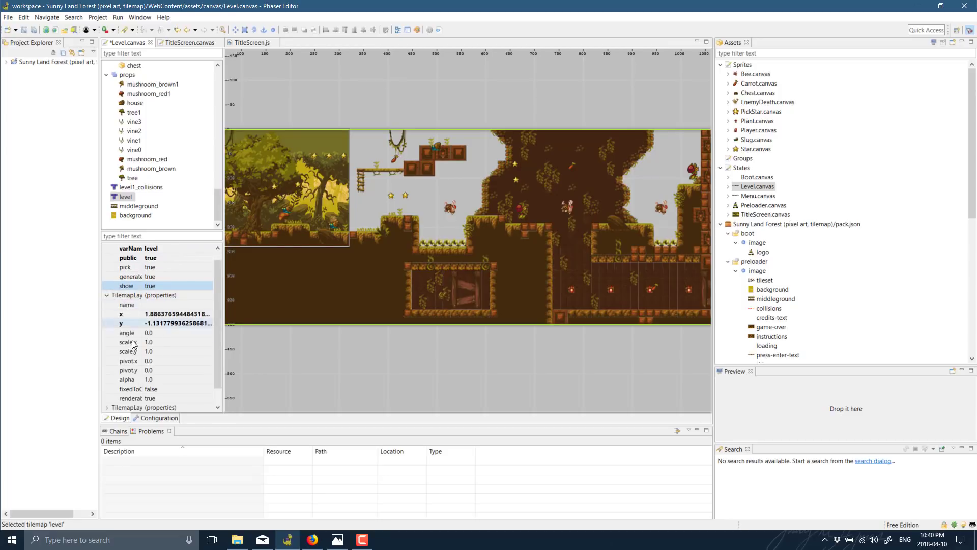
pyautogui.scroll(-1, 157, 353)
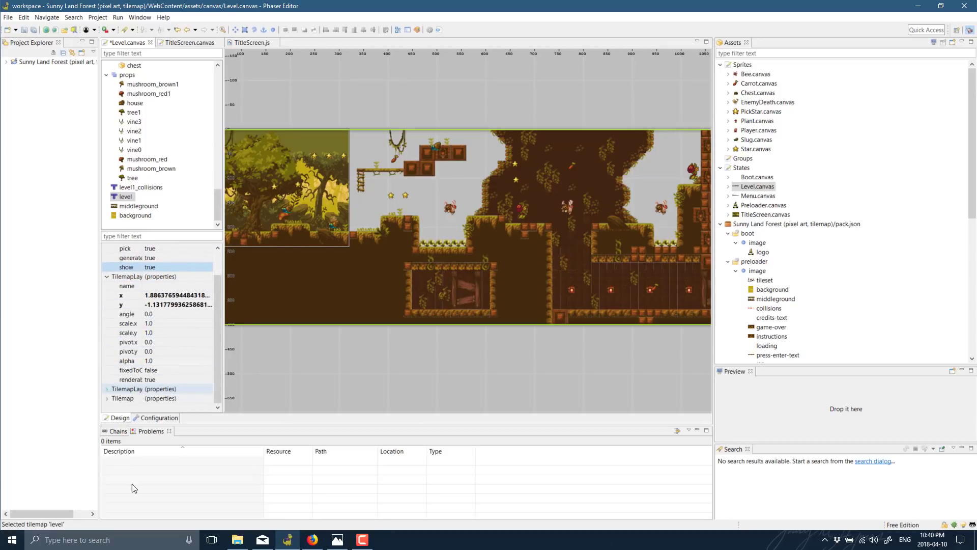
pyautogui.click(108, 389)
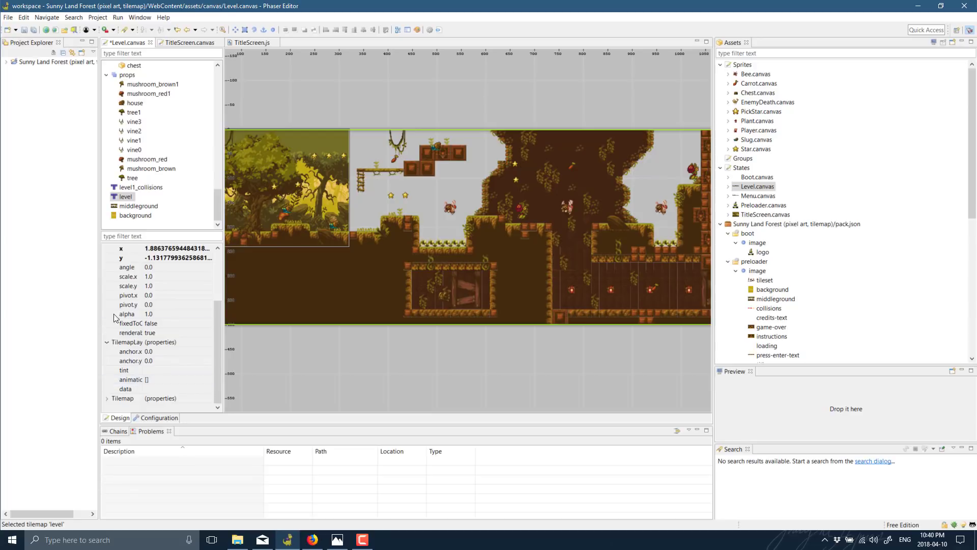
pyautogui.click(108, 399)
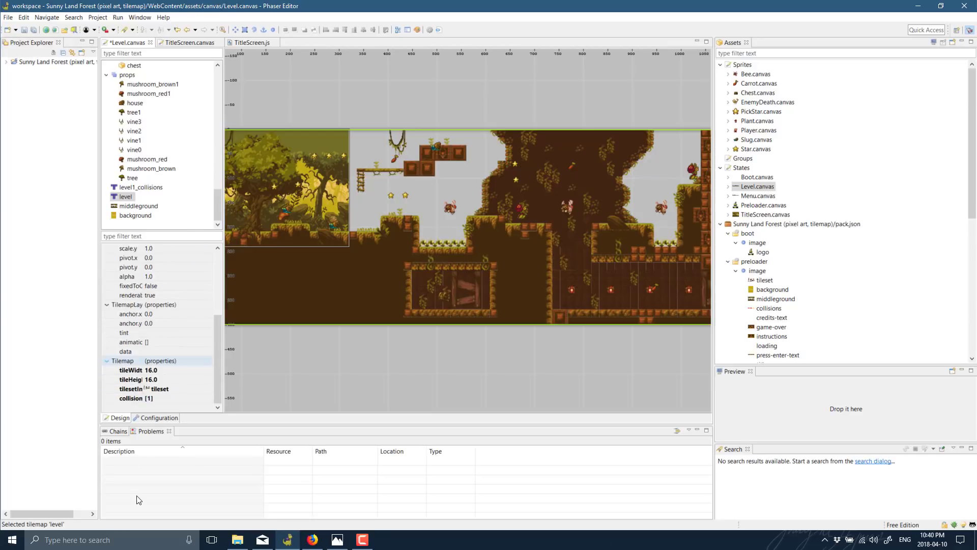
pyautogui.click(164, 391)
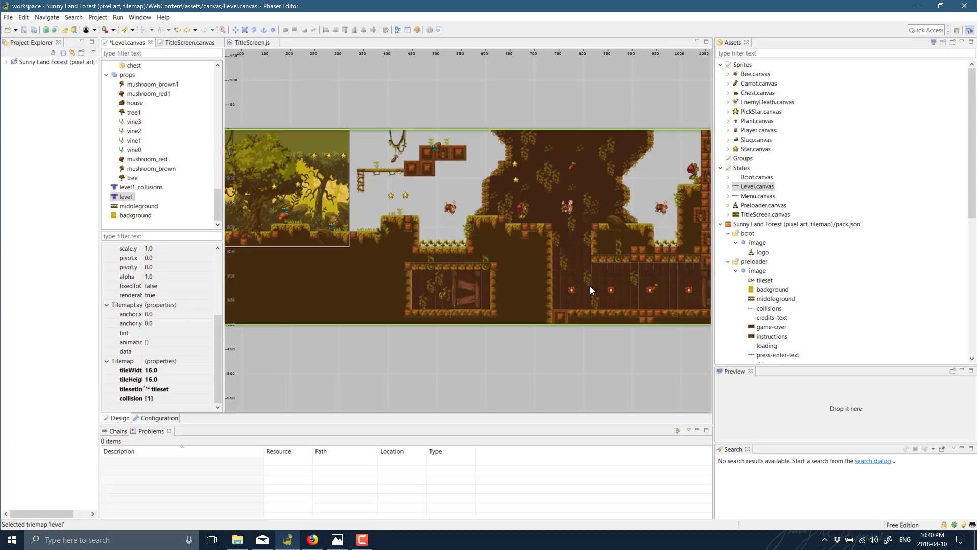
pyautogui.scroll(4, 212, 209)
pyautogui.scroll(10, 176, 168)
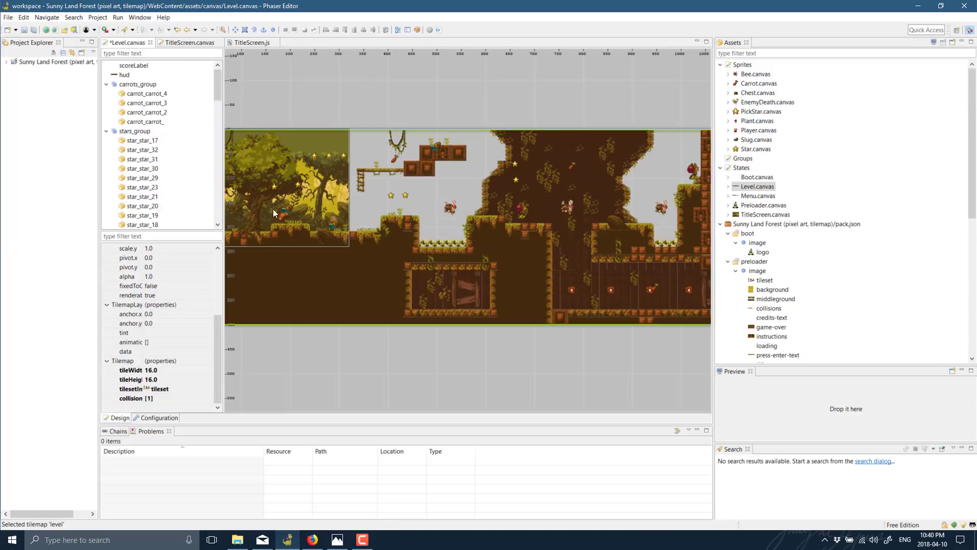
pyautogui.scroll(-10, 169, 185)
pyautogui.scroll(-3, 170, 185)
pyautogui.click(126, 206)
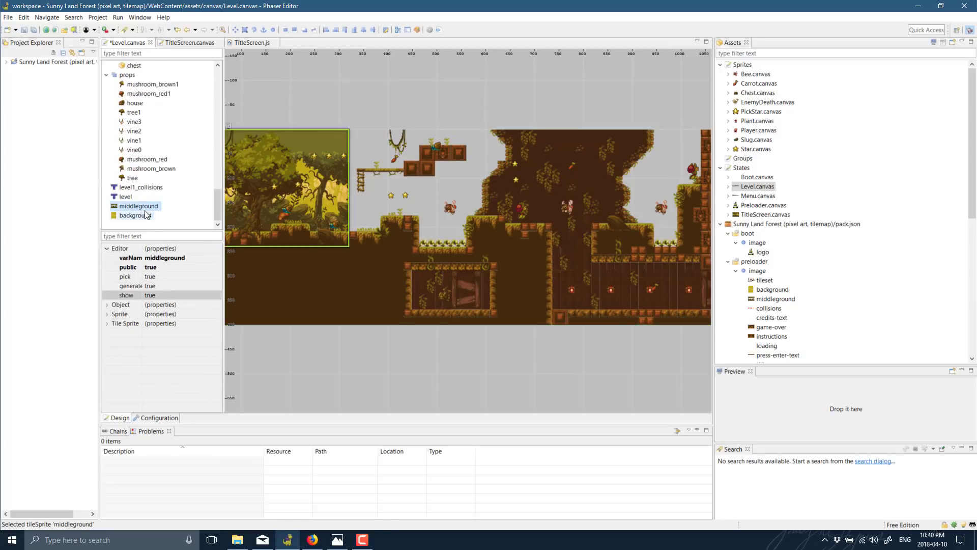
pyautogui.click(143, 296)
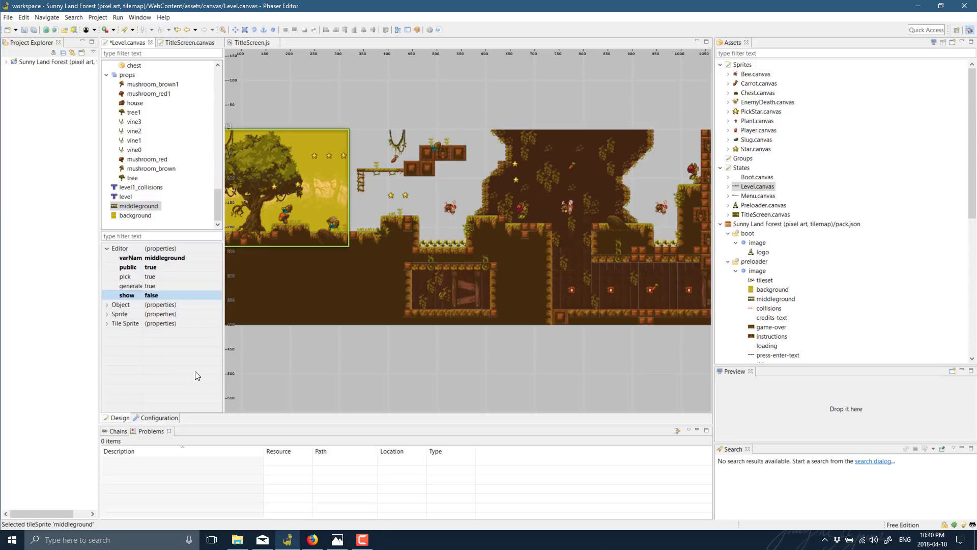
pyautogui.click(155, 295)
pyautogui.click(139, 217)
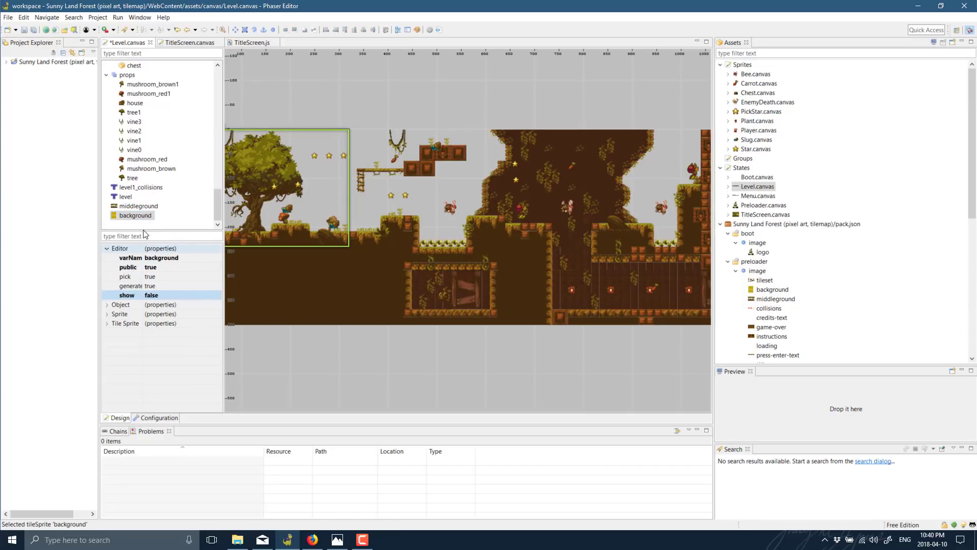
pyautogui.click(138, 206)
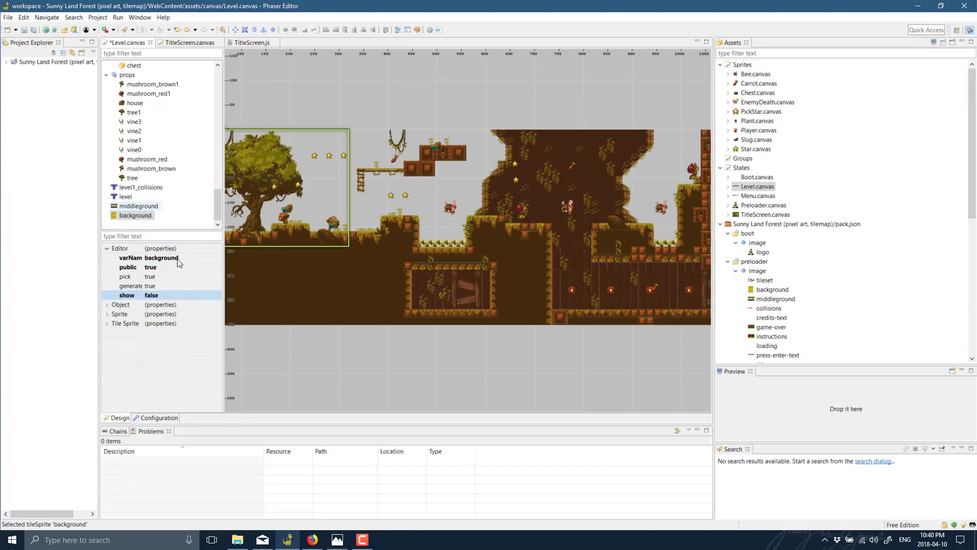
pyautogui.click(138, 215)
pyautogui.click(155, 296)
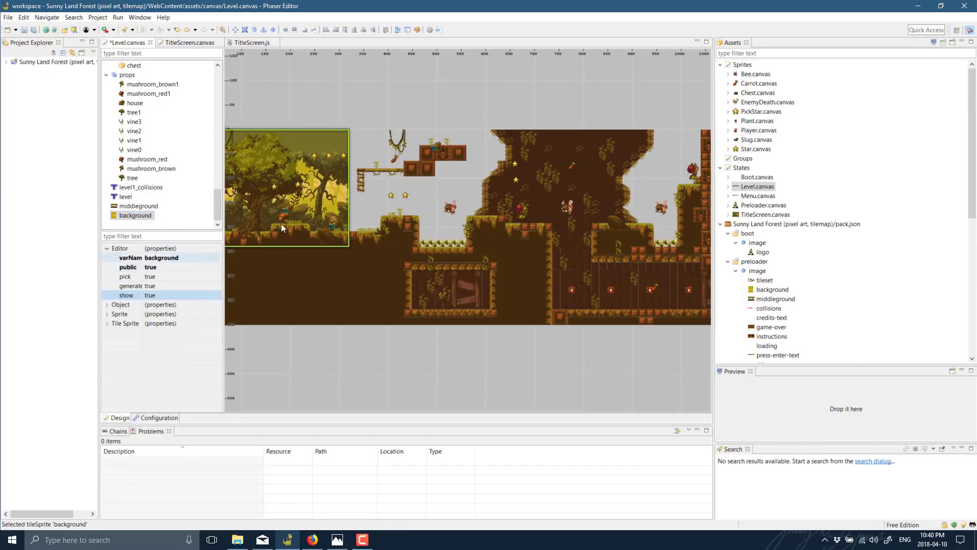
pyautogui.moveTo(500, 157); pyautogui.dragTo(595, 169, button='middle')
pyautogui.scroll(10, 170, 114)
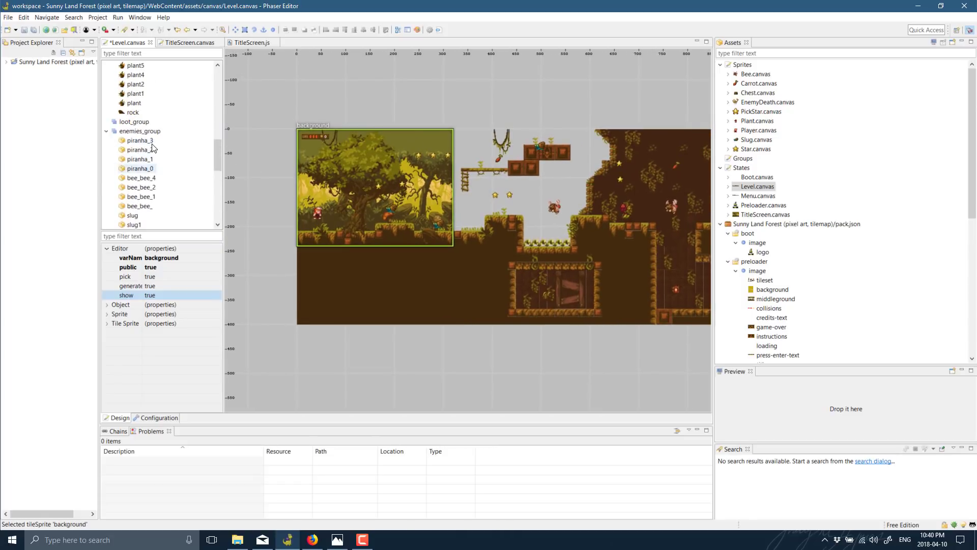
pyautogui.rightClick(167, 111)
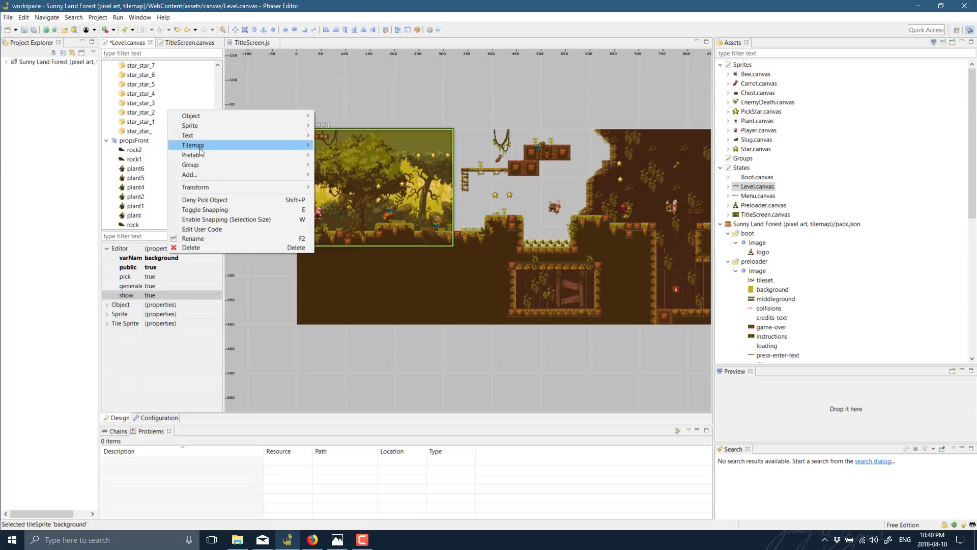
pyautogui.moveTo(201, 127)
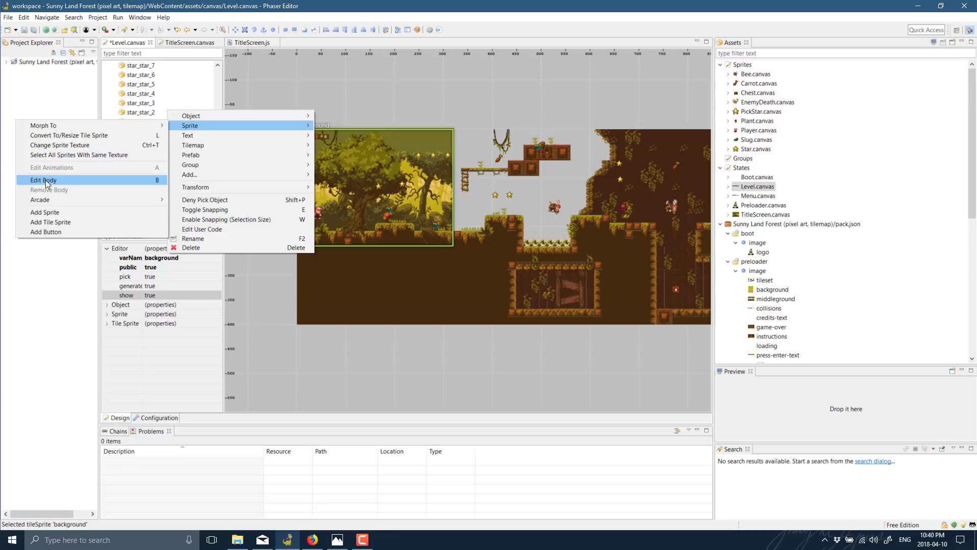
pyautogui.moveTo(51, 200)
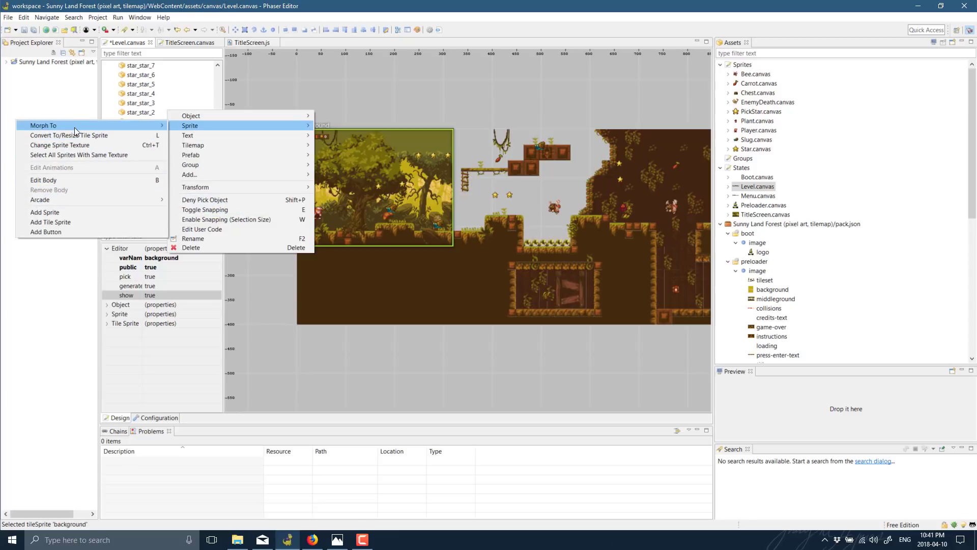
pyautogui.moveTo(75, 131)
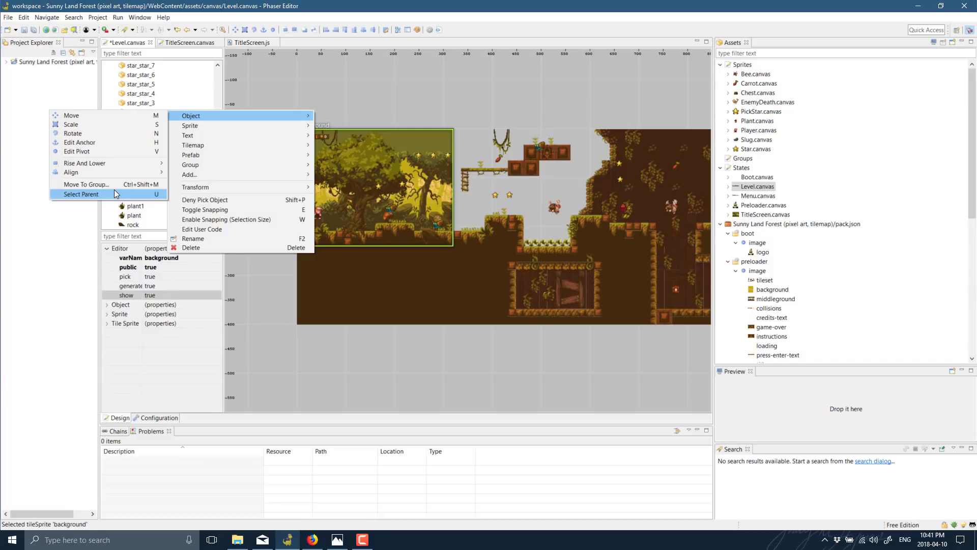
pyautogui.click(207, 90)
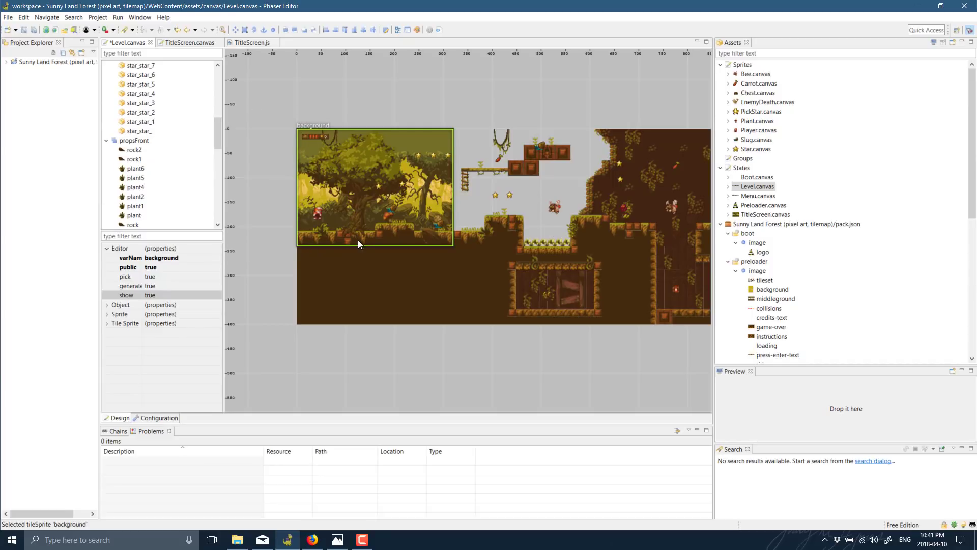
pyautogui.click(742, 66)
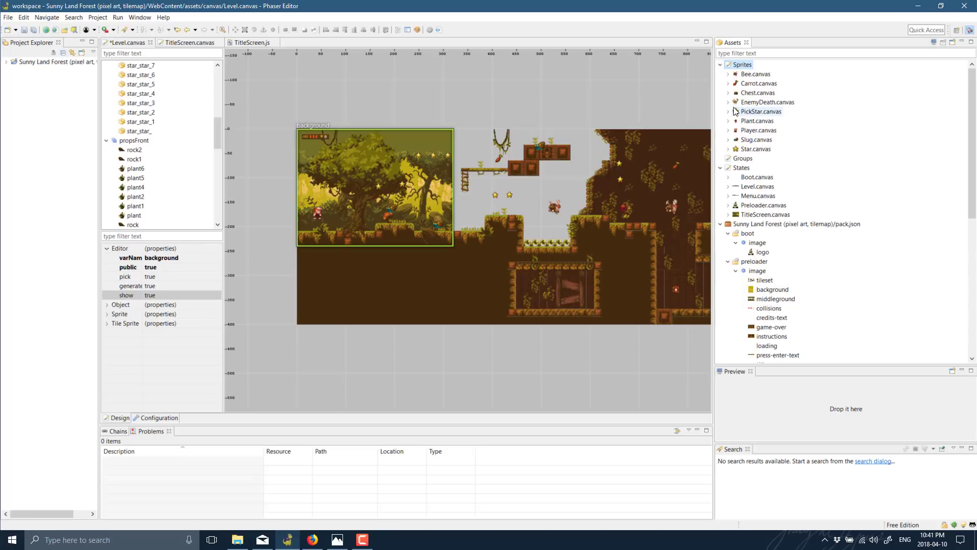
pyautogui.click(758, 92)
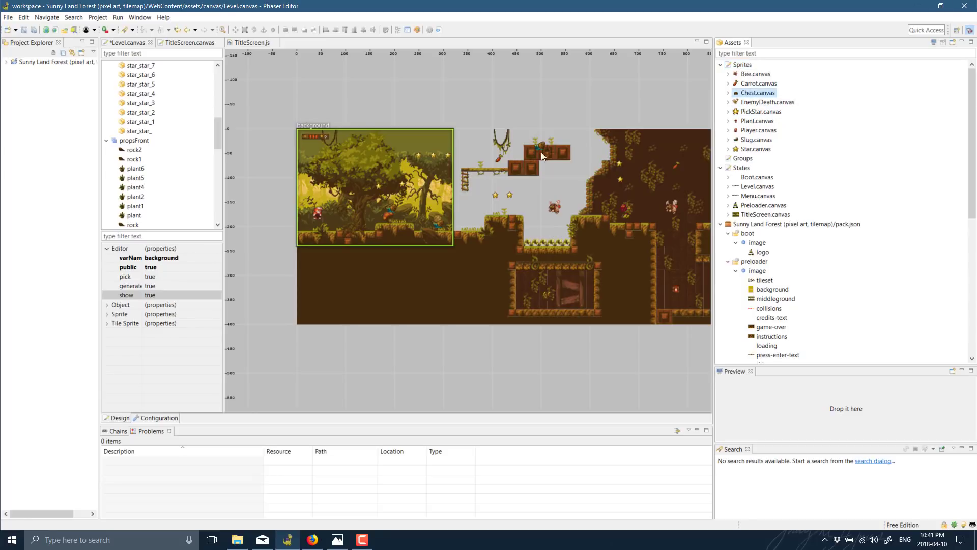
pyautogui.scroll(1, 122, 168)
pyautogui.scroll(8, 122, 168)
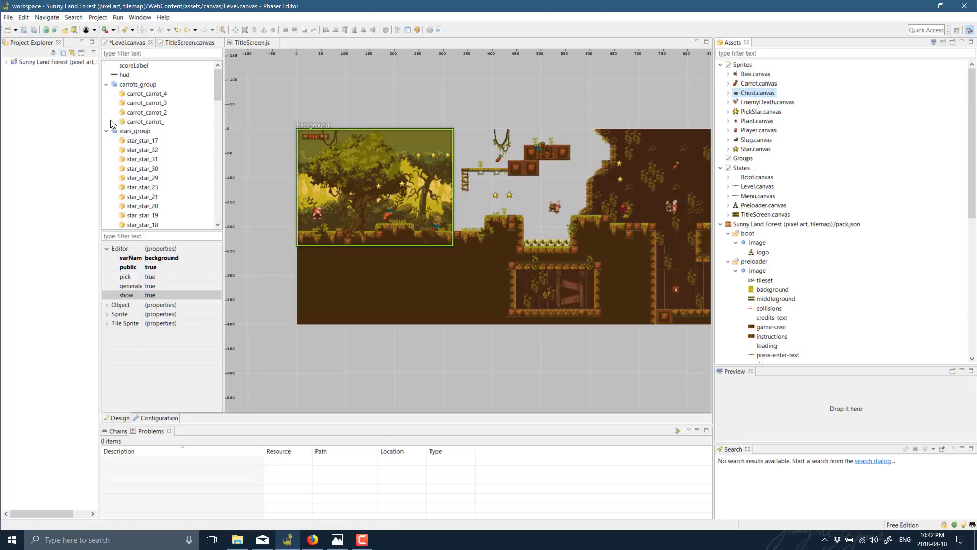
# Start a new sprite file named MySprite in the WebContent/assets/sprites folder
pyautogui.click(10, 18)
pyautogui.moveTo(12, 29)
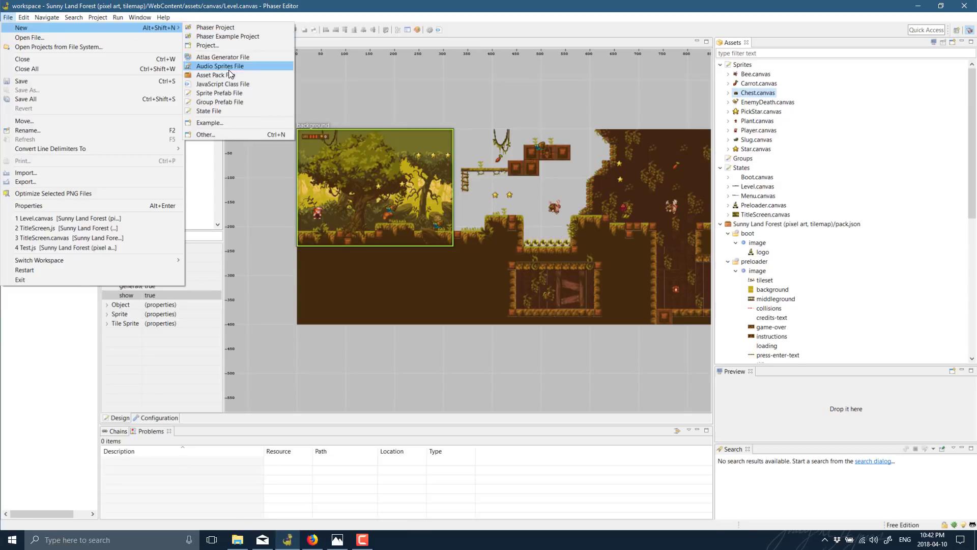
pyautogui.click(221, 94)
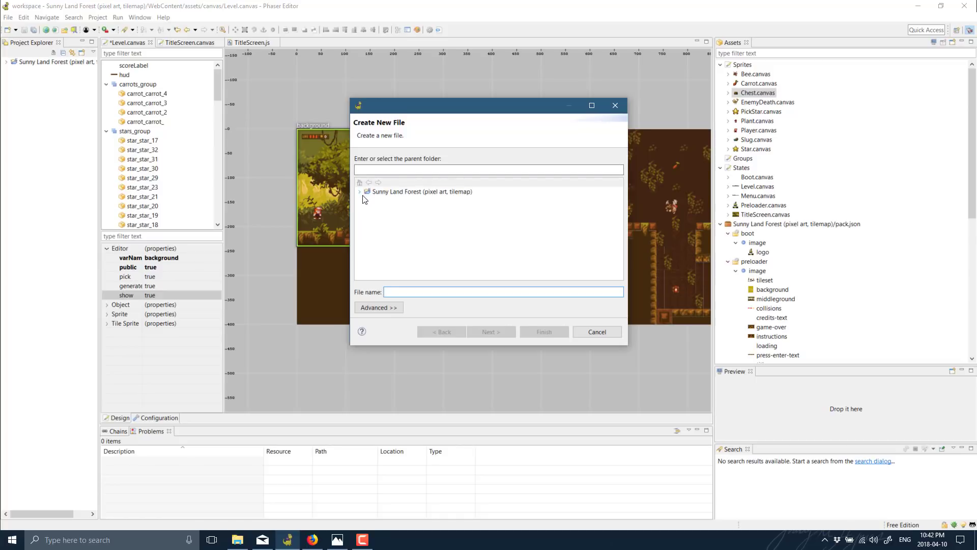
pyautogui.doubleClick(402, 192)
pyautogui.click(396, 219)
pyautogui.click(367, 220)
pyautogui.click(395, 229)
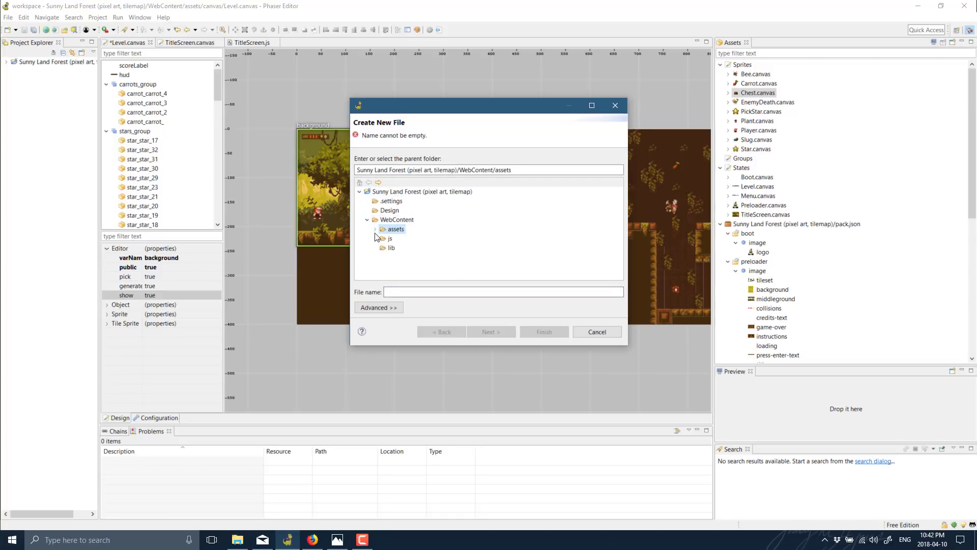
pyautogui.click(375, 230)
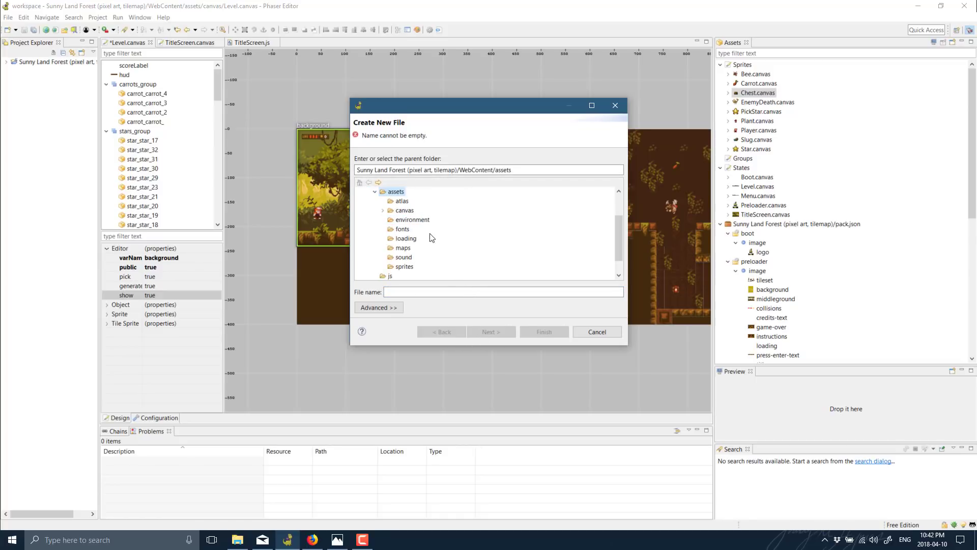
pyautogui.click(405, 266)
pyautogui.press('Tab')
pyautogui.write('MySprite')
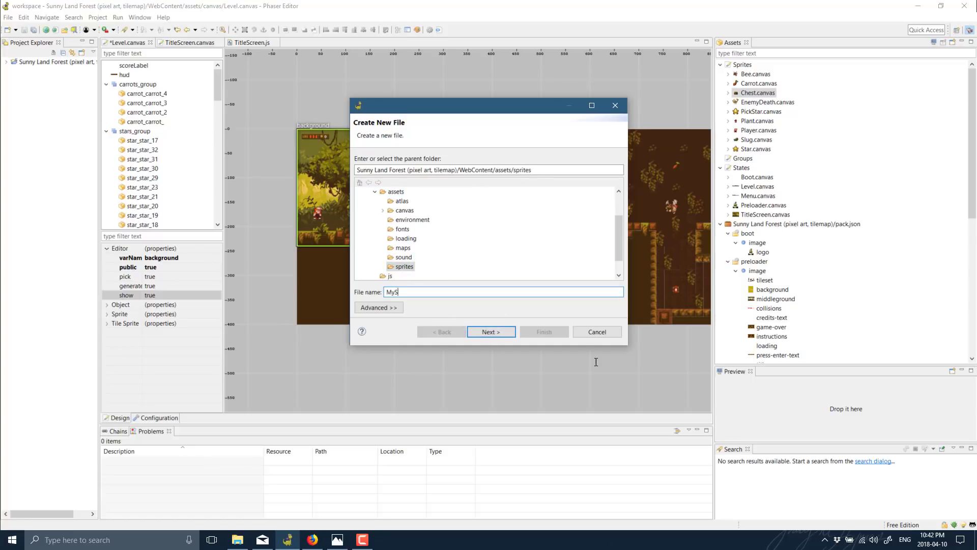
# Choose the instructions image as the sprite texture and finish creating it
pyautogui.click(498, 331)
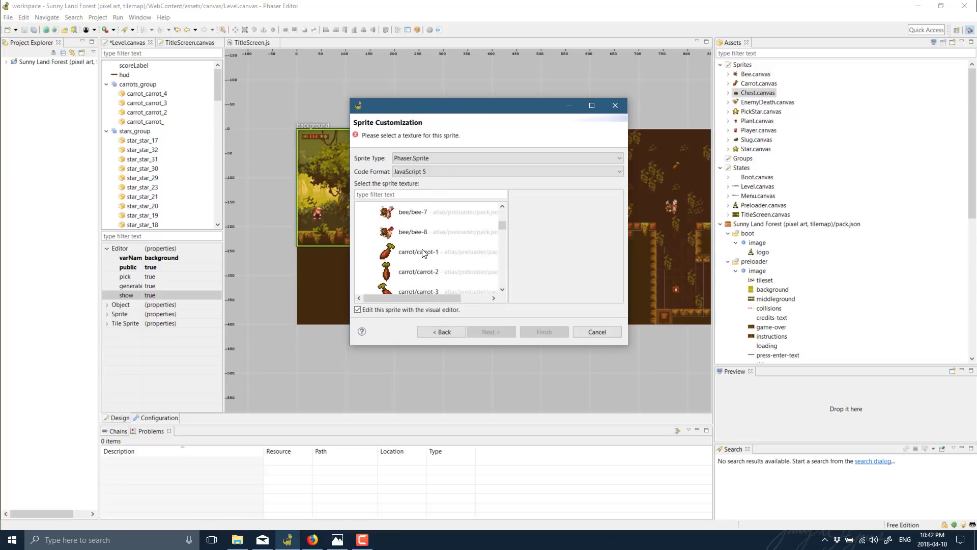
pyautogui.scroll(-10, 423, 253)
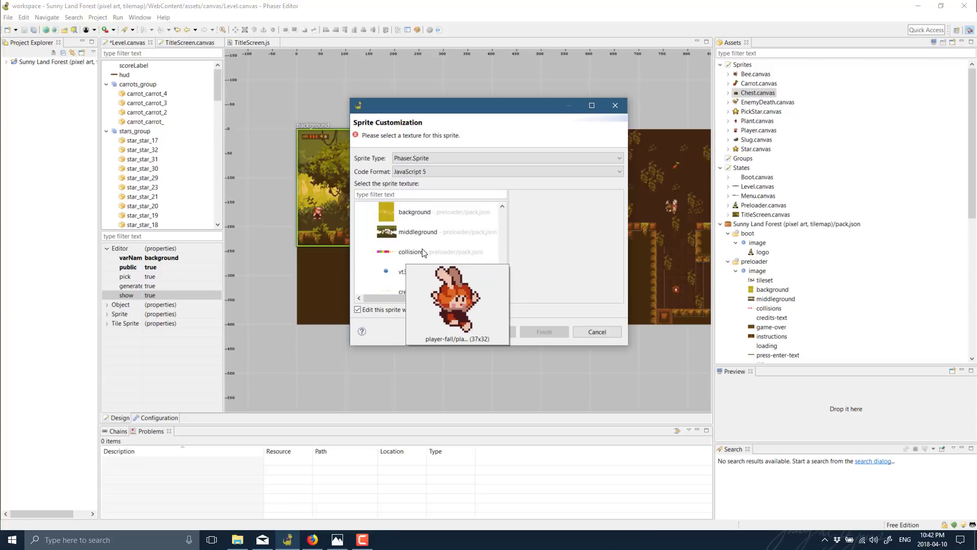
pyautogui.scroll(-3, 423, 253)
pyautogui.click(414, 212)
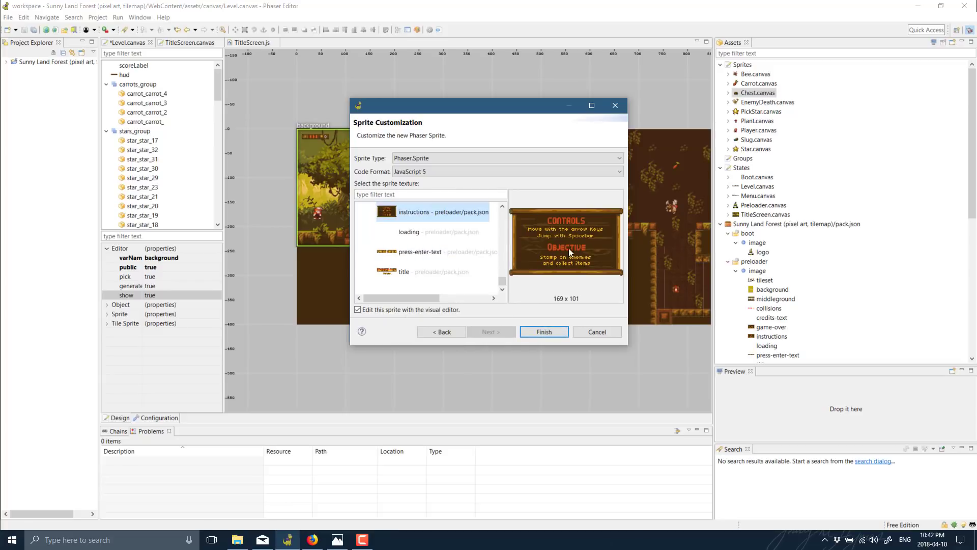
pyautogui.click(527, 330)
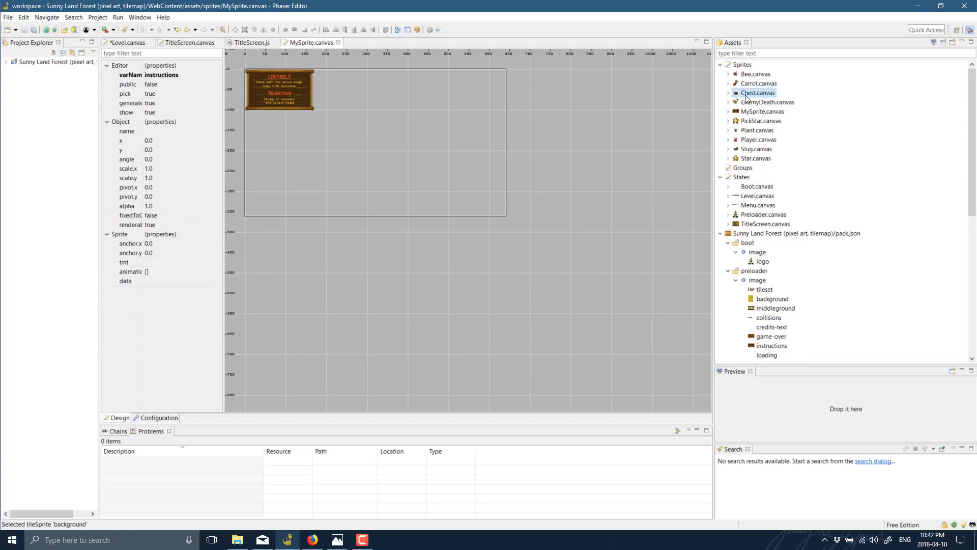
# Expand MySprite.canvas in Assets to show its MySprite.js file
pyautogui.moveTo(747, 98)
pyautogui.click(729, 112)
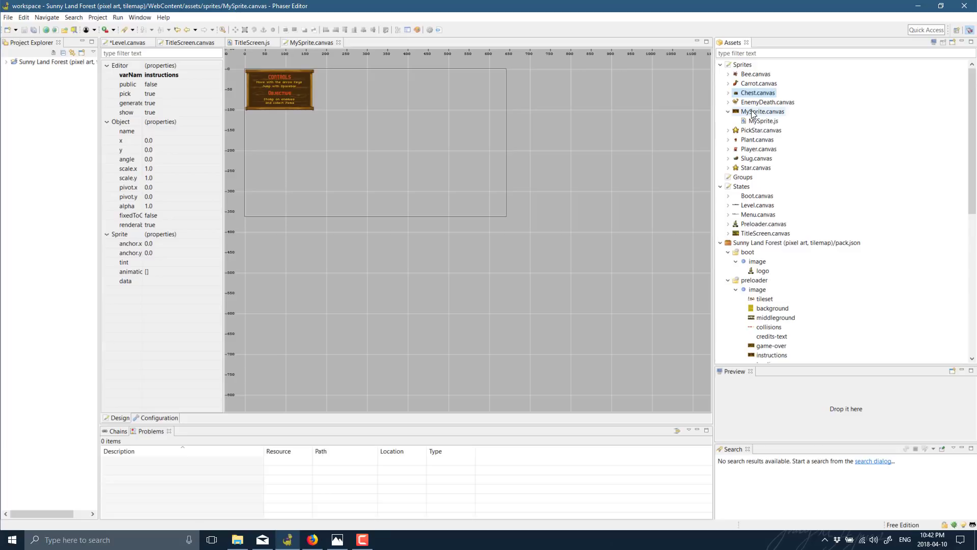
pyautogui.scroll(-10, 856, 277)
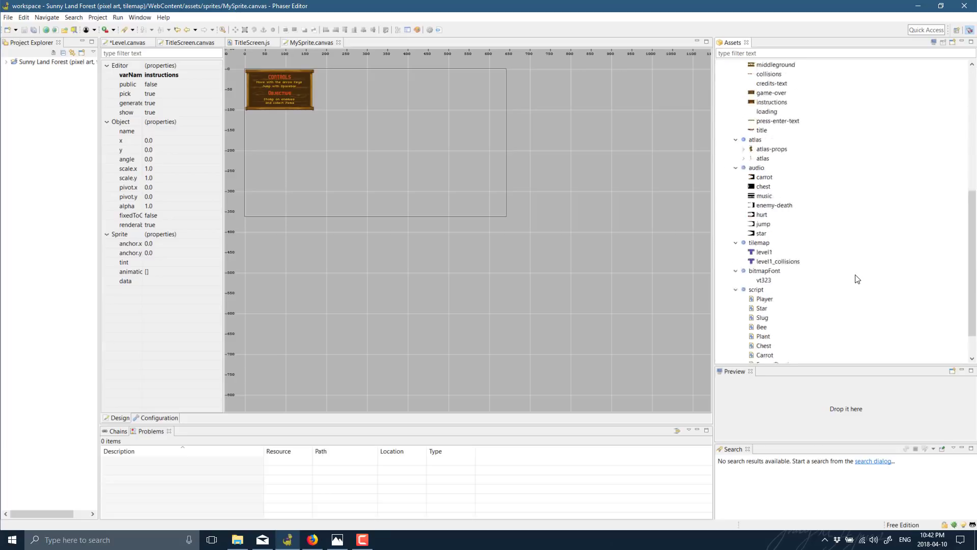
pyautogui.scroll(8, 856, 277)
# Add a script entry pointing to assets/sprites/MySprite.js in the pack's preloader section
pyautogui.click(744, 225)
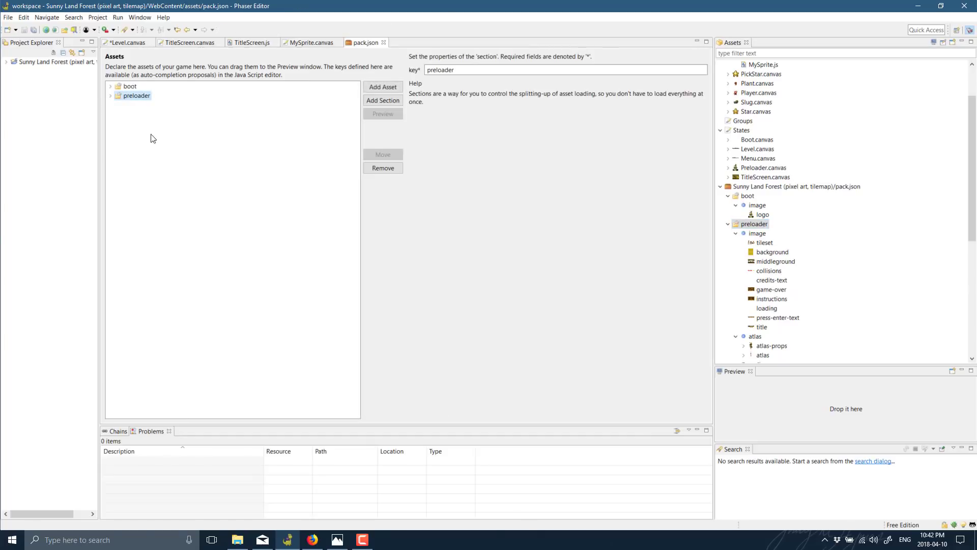
pyautogui.click(111, 96)
pyautogui.click(138, 151)
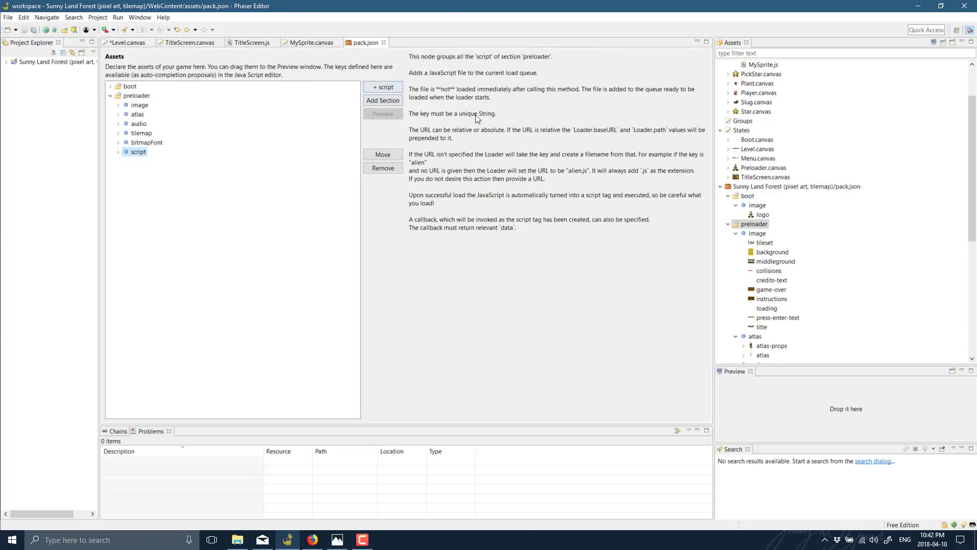
pyautogui.click(383, 87)
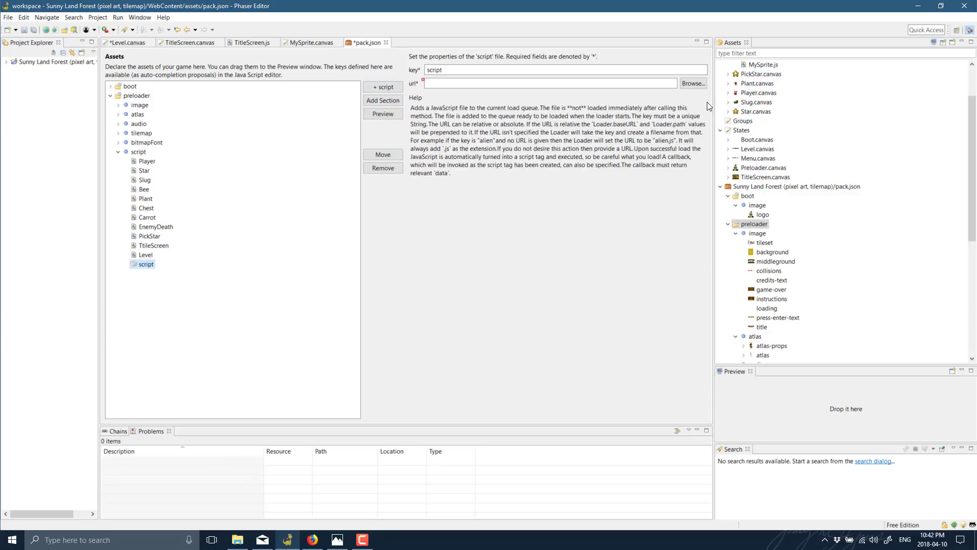
pyautogui.click(693, 83)
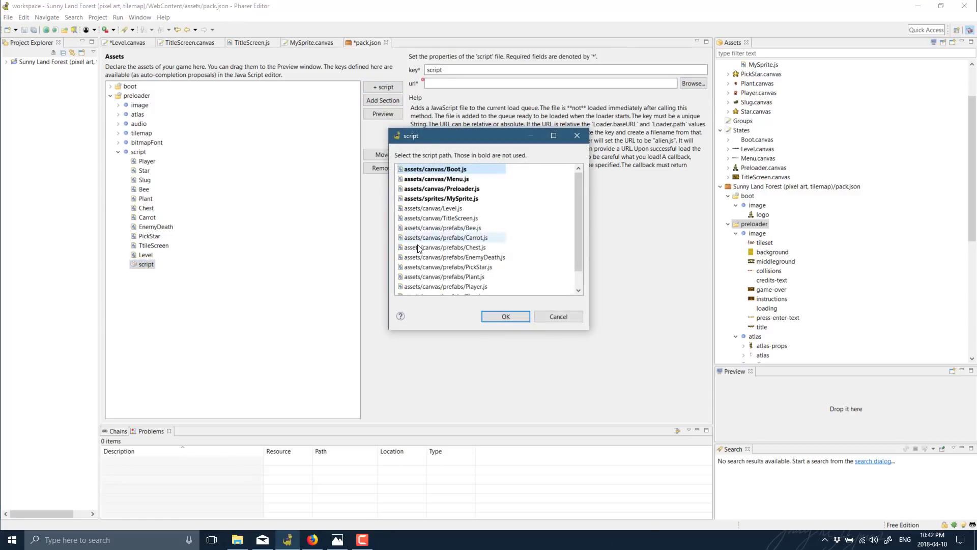
pyautogui.doubleClick(458, 199)
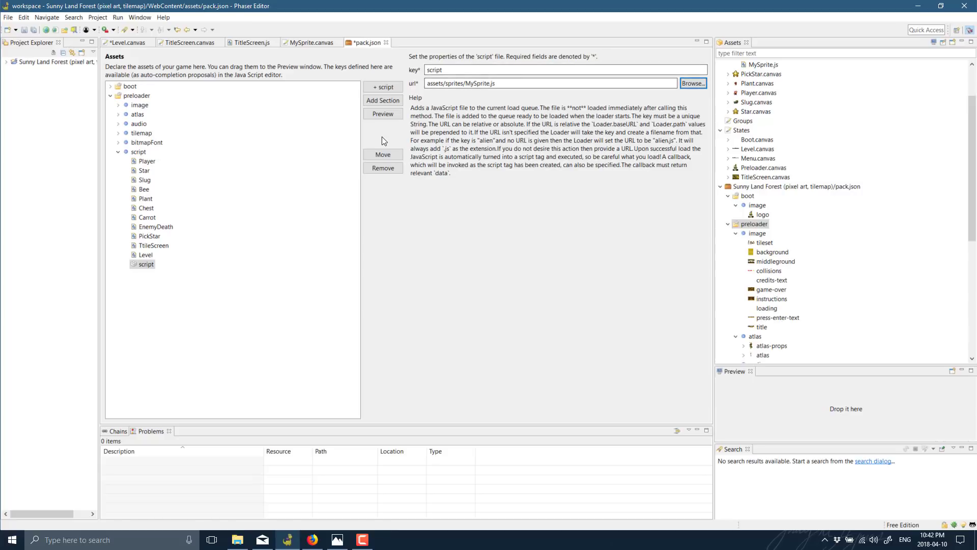
# Save pack.json and return to the Level scene
pyautogui.hotkey('ctrl', 's')
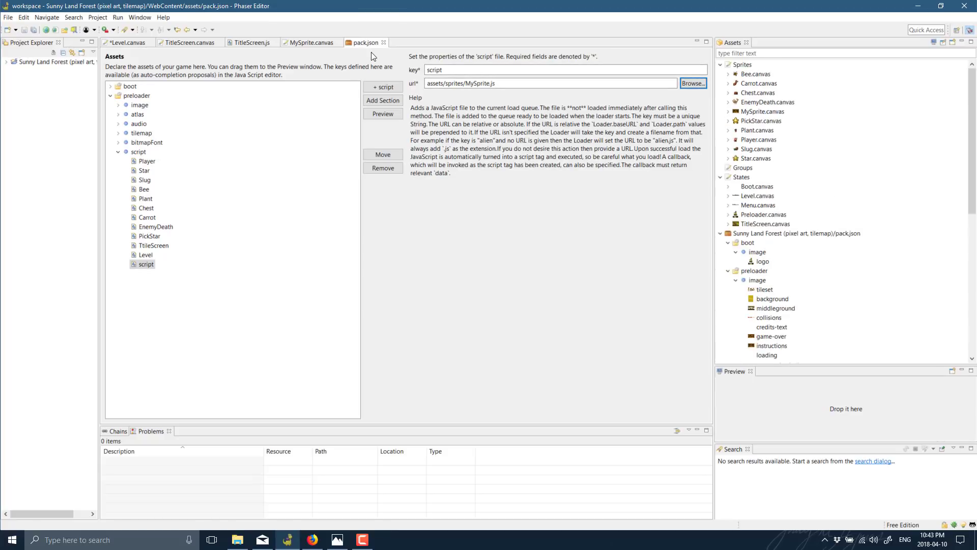
pyautogui.moveTo(368, 45); pyautogui.dragTo(161, 53)
pyautogui.click(127, 42)
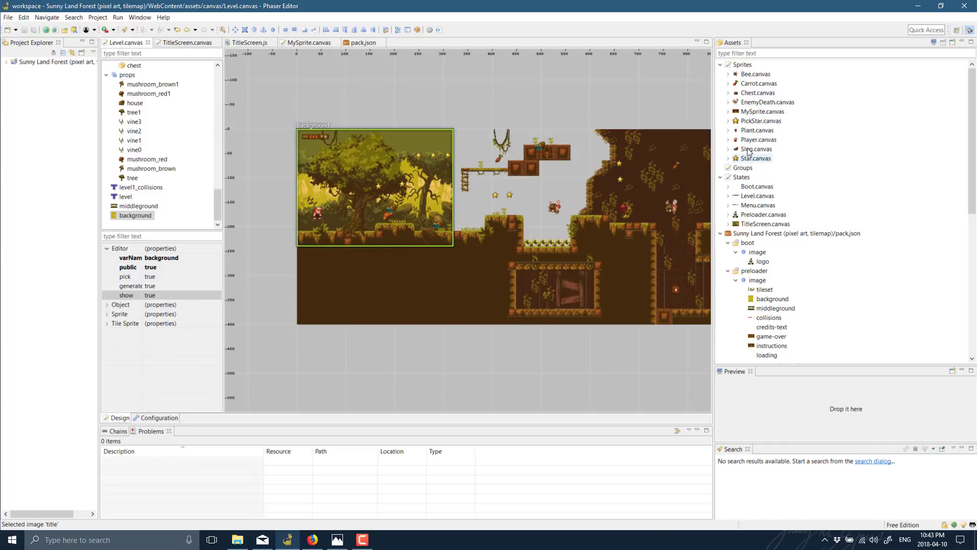
# Open MySprite.canvas and move the instructions sprite to x 18, y 13
pyautogui.click(760, 111)
pyautogui.press('Right')
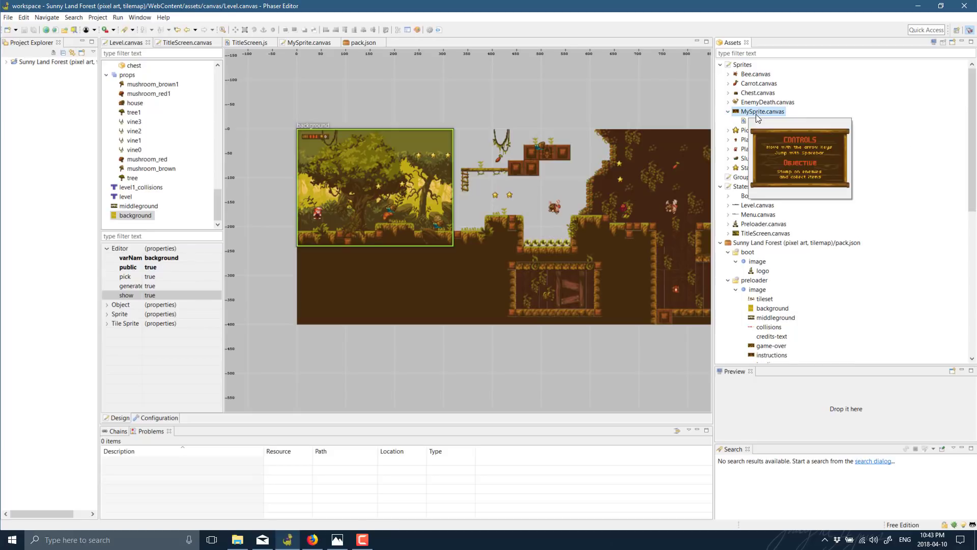
pyautogui.doubleClick(756, 114)
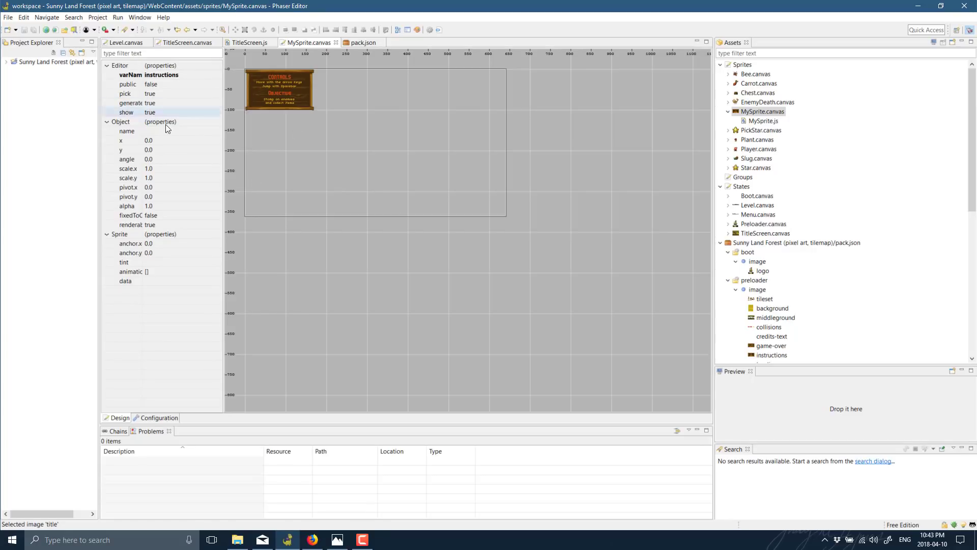
pyautogui.click(277, 85)
pyautogui.rightClick(270, 83)
pyautogui.moveTo(356, 91)
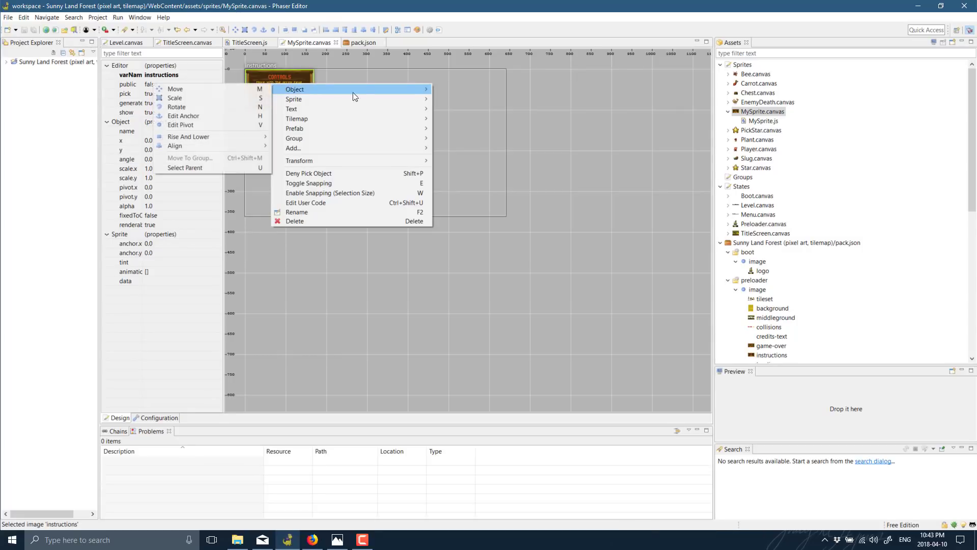
pyautogui.click(245, 89)
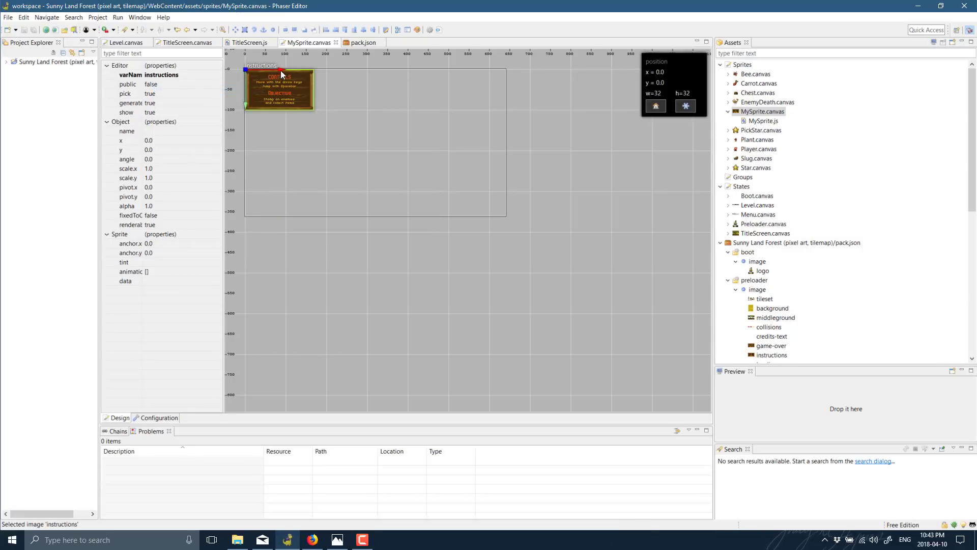
pyautogui.click(280, 70)
pyautogui.rightClick(275, 83)
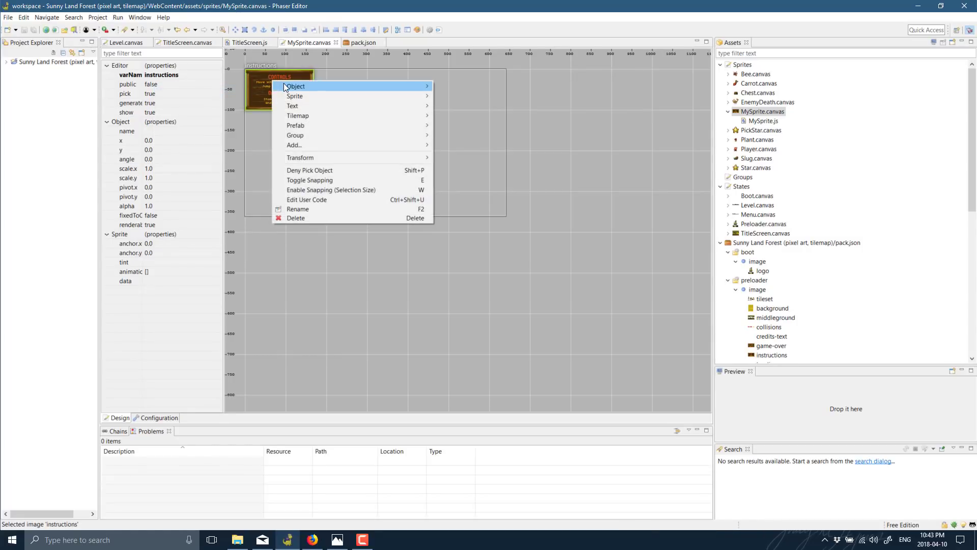
pyautogui.click(261, 84)
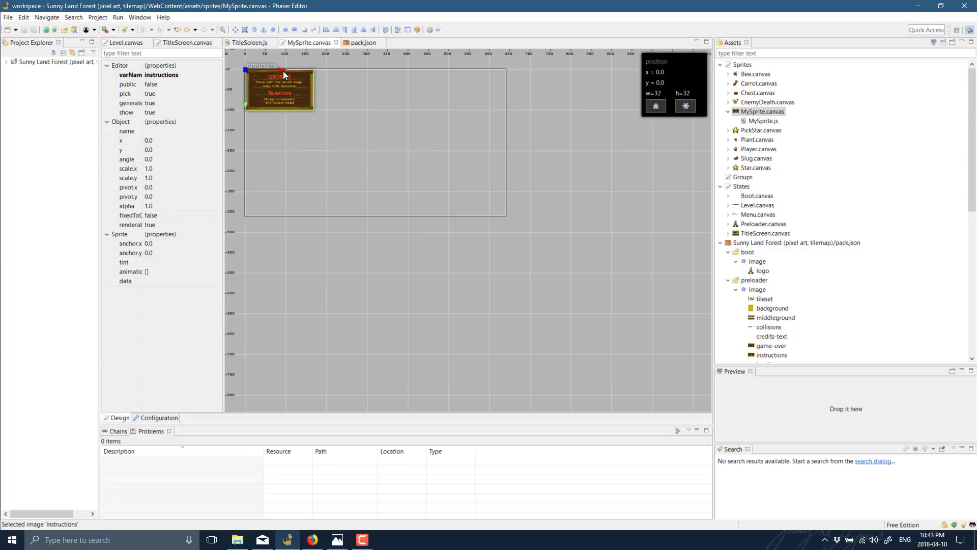
pyautogui.moveTo(252, 90); pyautogui.dragTo(253, 111)
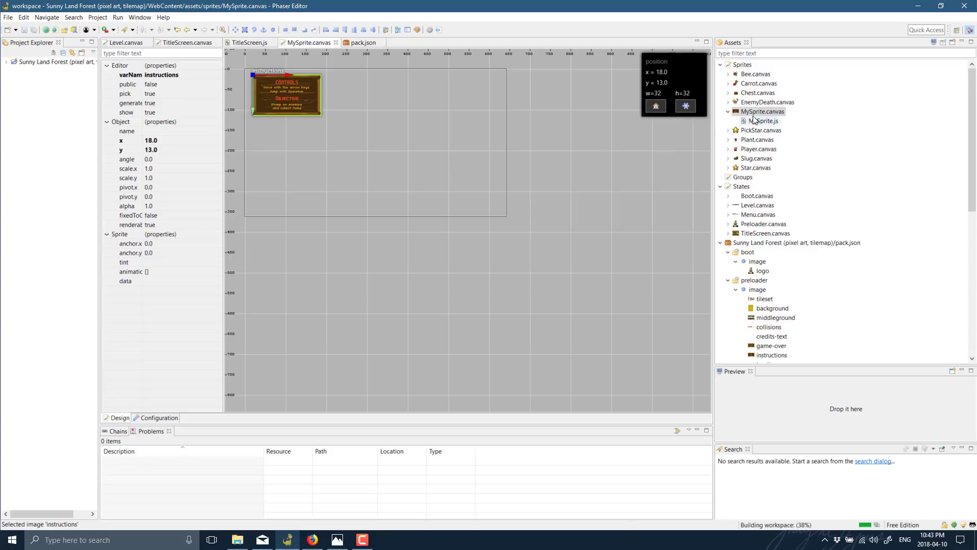
# Save the MySprite canvas and open MySprite.js
pyautogui.hotkey('ctrl', 's')
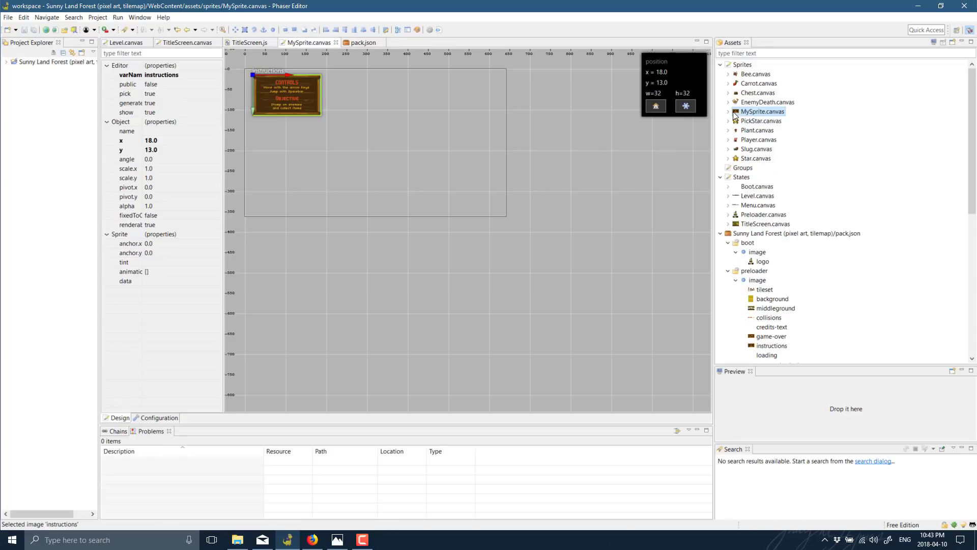
pyautogui.click(729, 111)
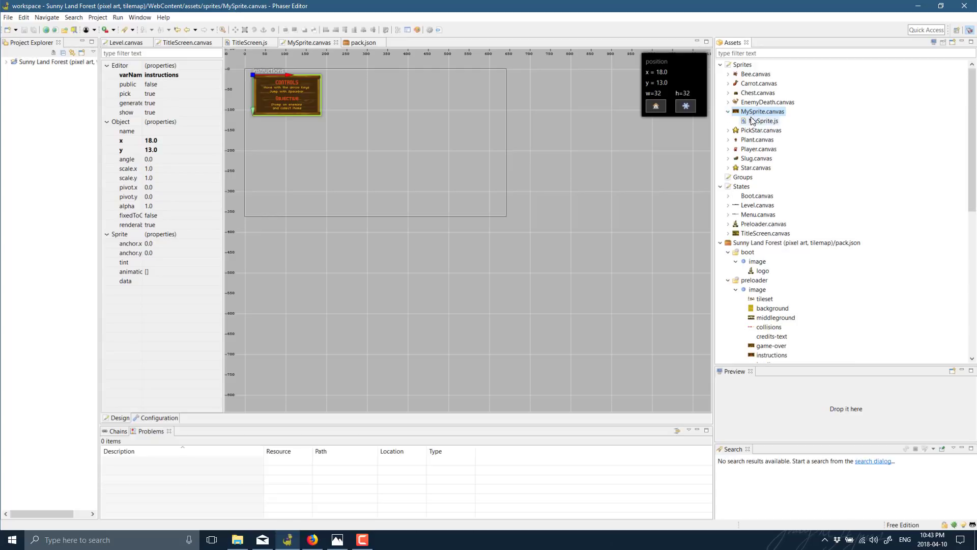
pyautogui.doubleClick(761, 121)
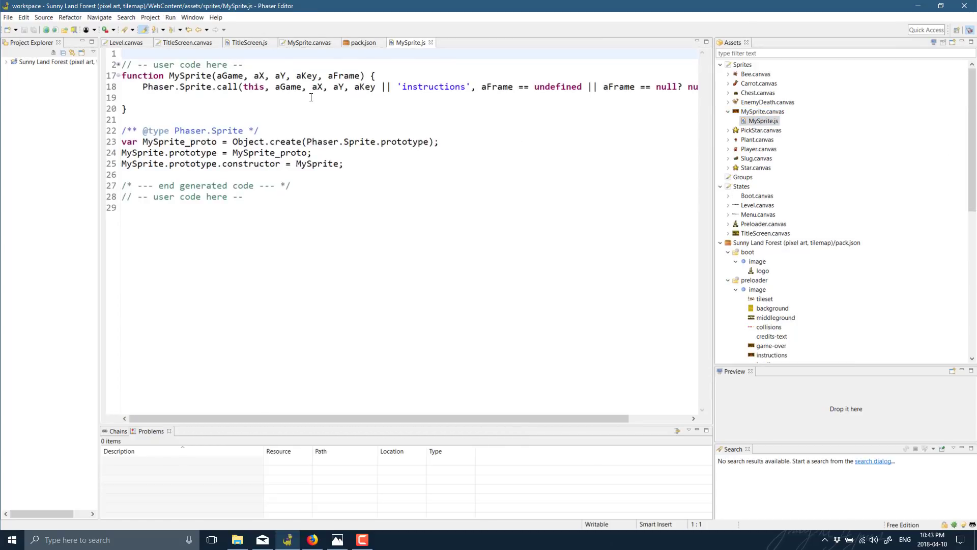
# Add a new line reading 'MySprite.prototype.' below the '// -- user code here --' comment
pyautogui.moveTo(238, 420); pyautogui.dragTo(173, 405)
pyautogui.click(306, 141)
pyautogui.click(195, 131)
pyautogui.click(345, 201)
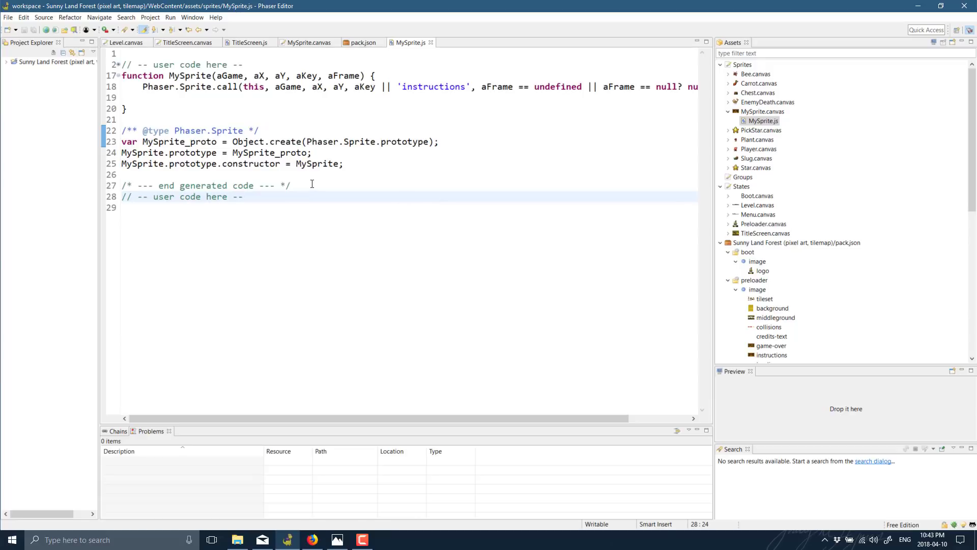
pyautogui.click(285, 206)
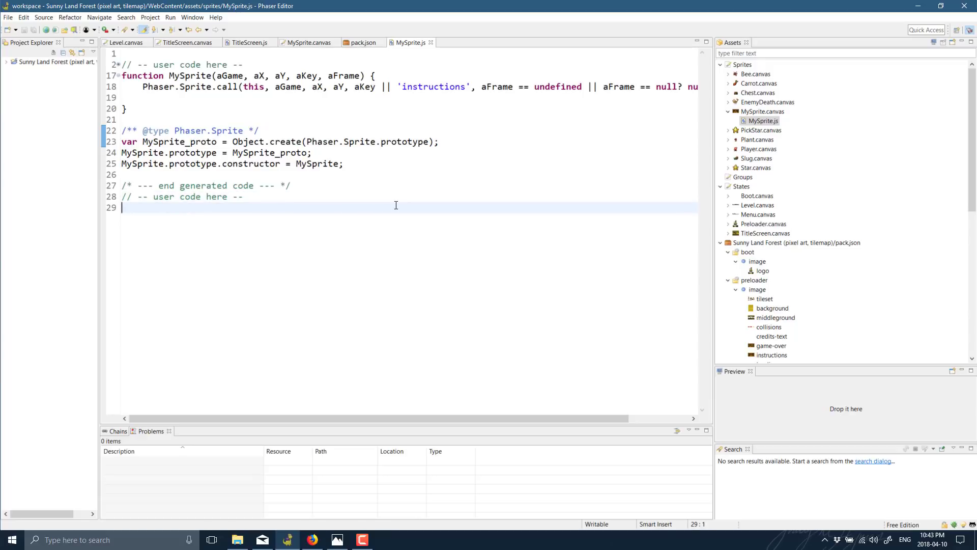
pyautogui.press('Return')
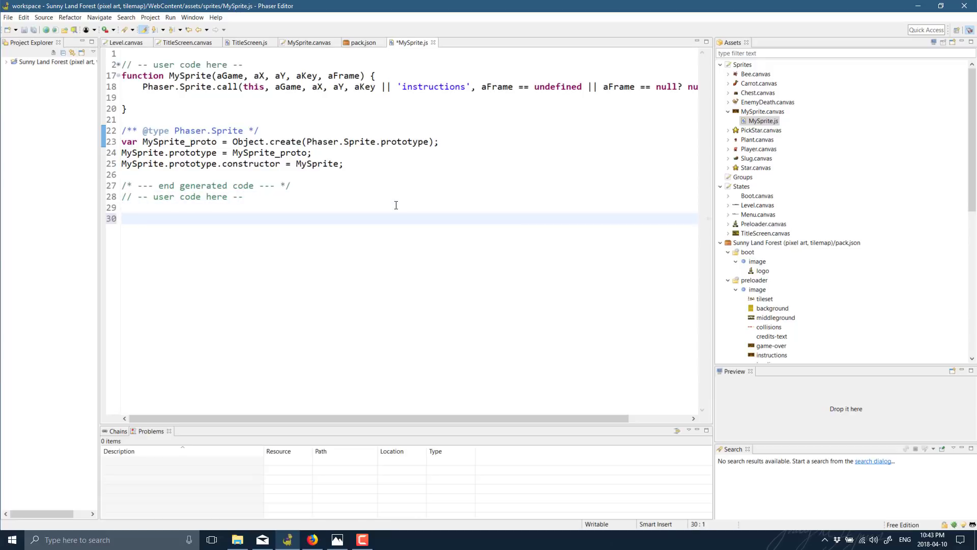
pyautogui.write('MySprite.')
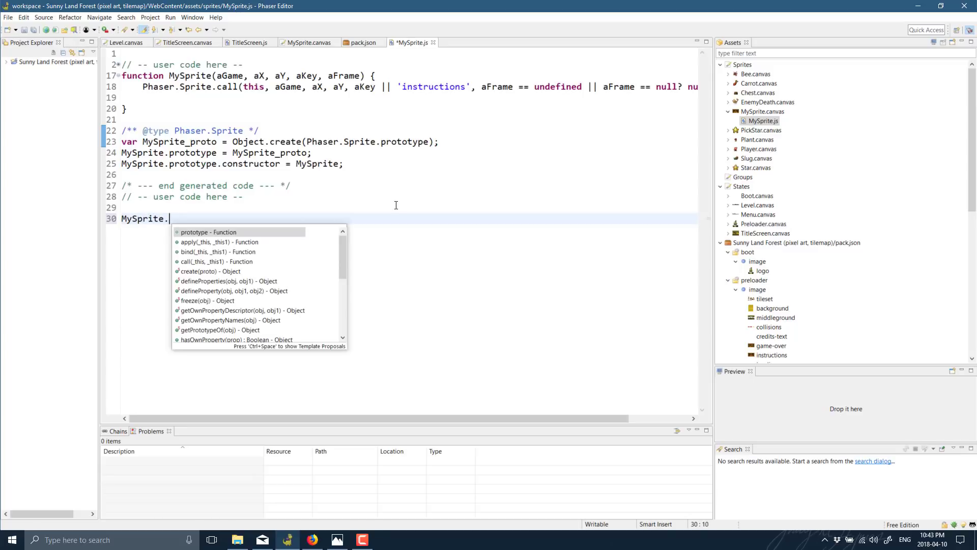
pyautogui.write('prototype.')
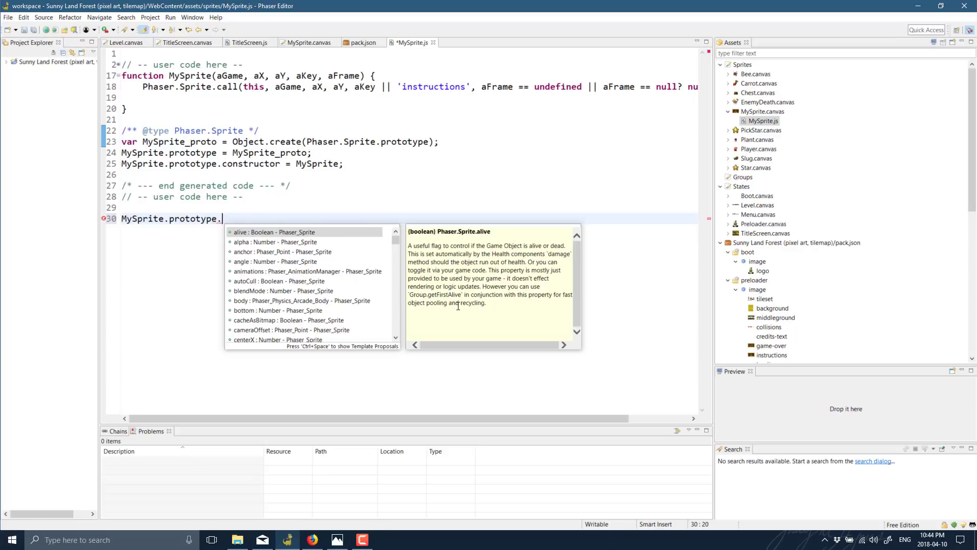
# Complete the line as 'MySprite.prototype.update = function() { this.y++; };' and save MySprite.js
pyautogui.write('update(')
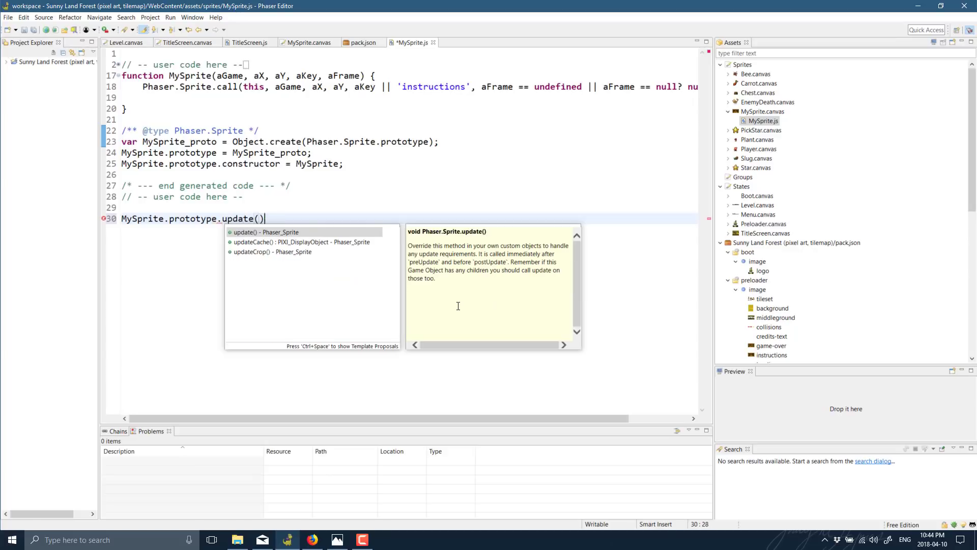
pyautogui.press('Escape')
pyautogui.write('= fu')
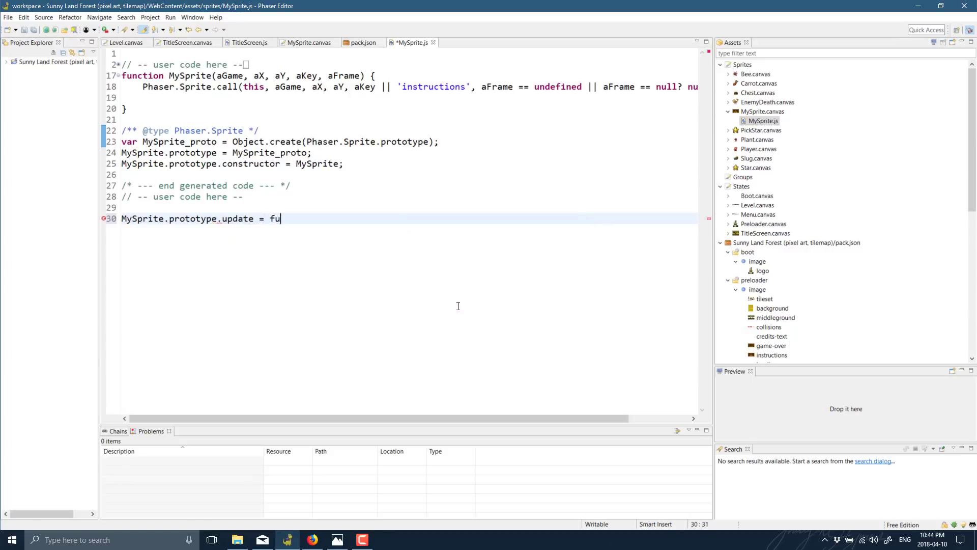
pyautogui.write('nction() {};')
pyautogui.press('Left')
pyautogui.press('Return')
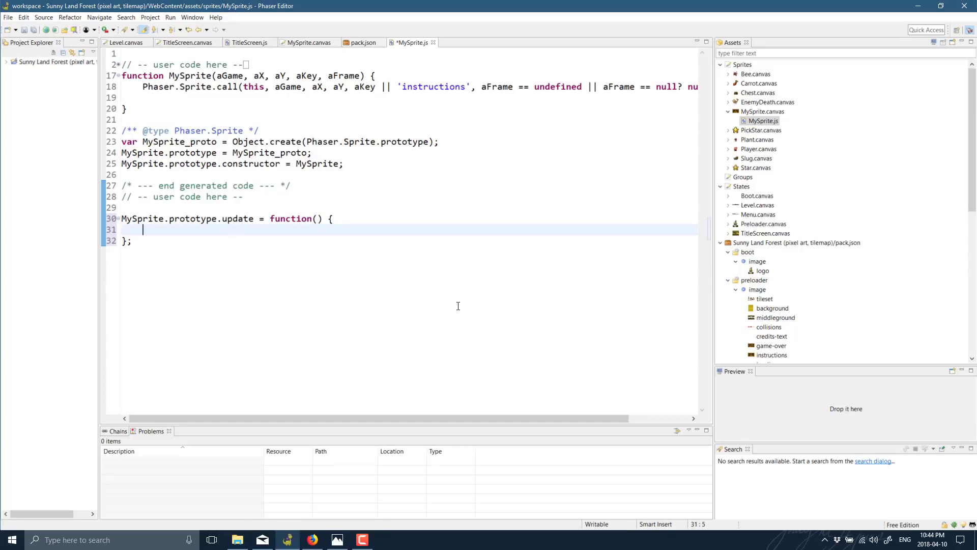
pyautogui.write('this.')
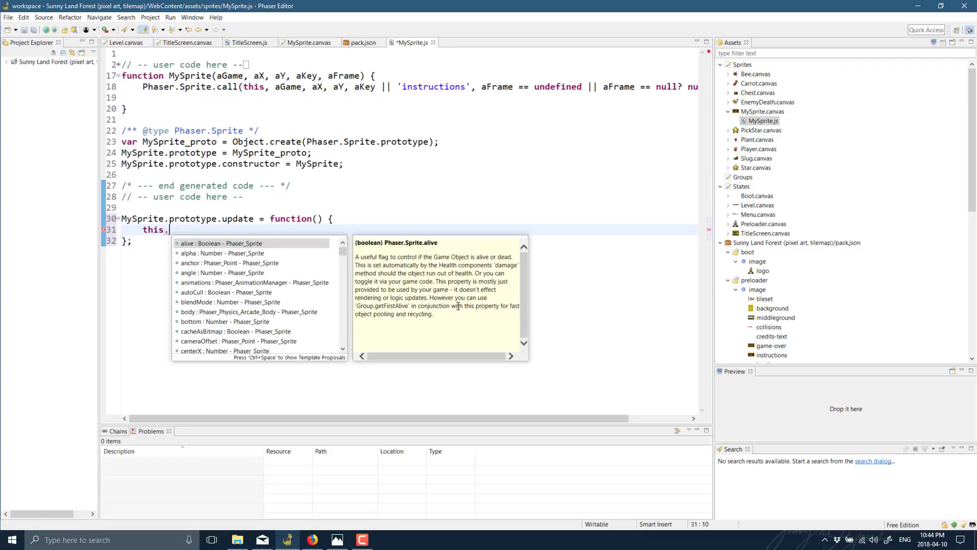
pyautogui.write('y++;')
pyautogui.hotkey('ctrl', 's')
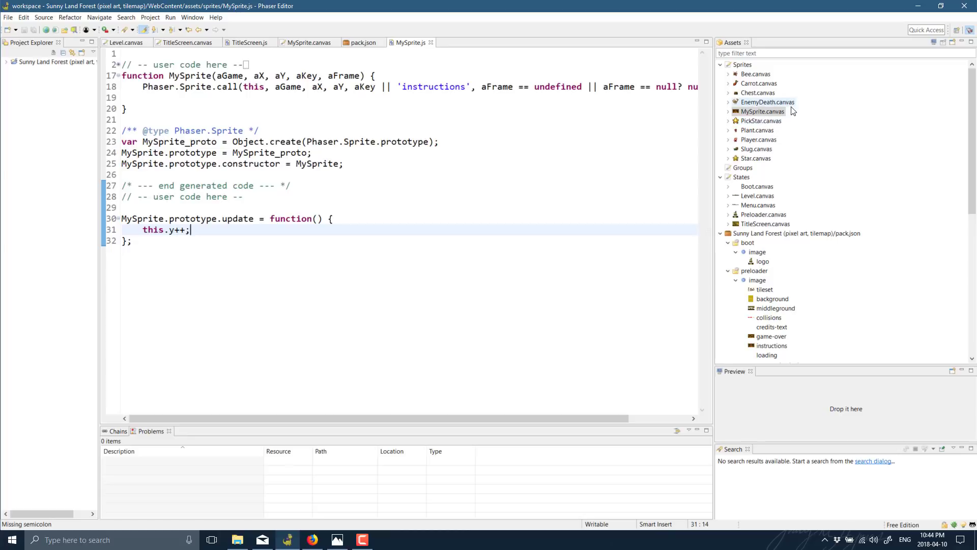
# Drop a MySprite instance into the Level scene, nudge it up to x 60, y 84, and save
pyautogui.click(127, 43)
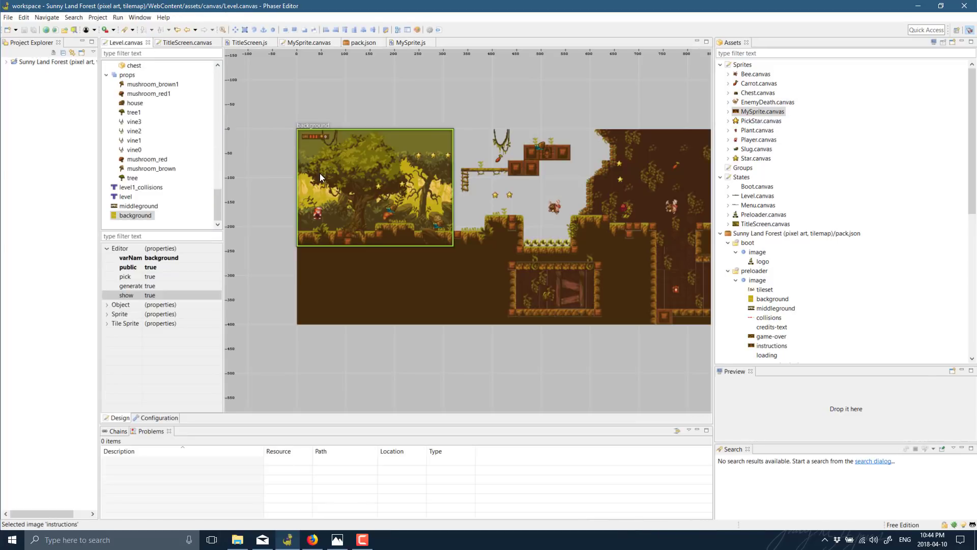
pyautogui.scroll(5, 323, 216)
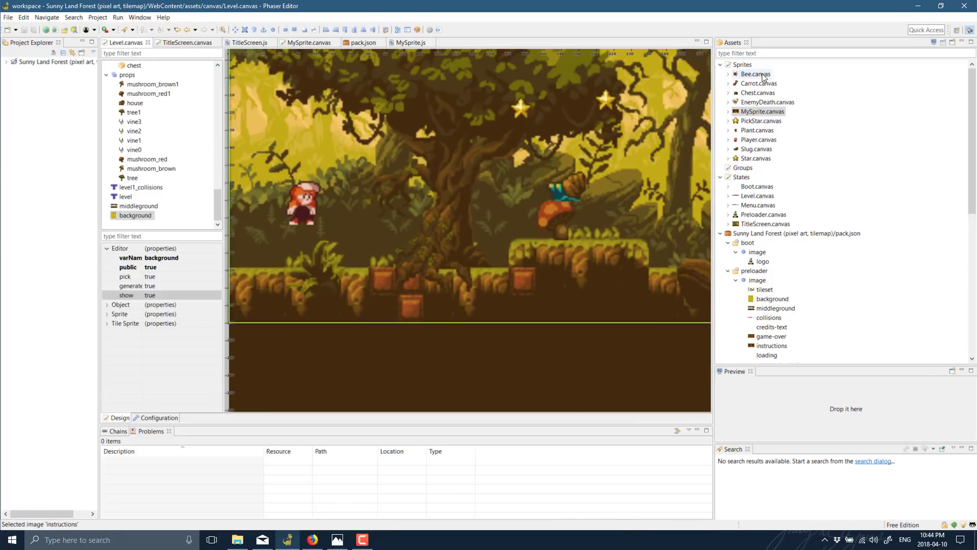
pyautogui.click(758, 111)
pyautogui.moveTo(758, 111); pyautogui.dragTo(461, 116)
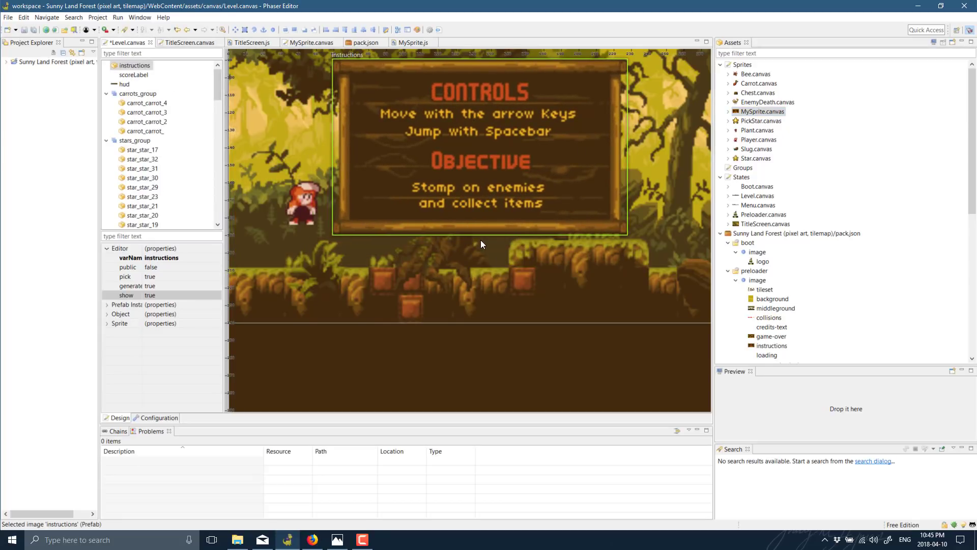
pyautogui.moveTo(476, 181); pyautogui.dragTo(476, 173)
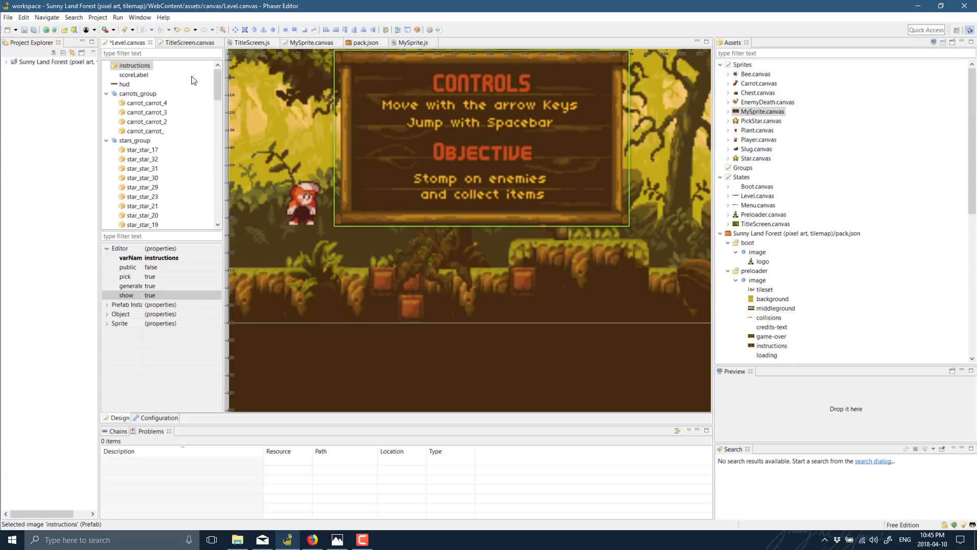
pyautogui.hotkey('ctrl', 's')
# Run the Phaser project in Edge, start the game, then close the browser
pyautogui.click(98, 17)
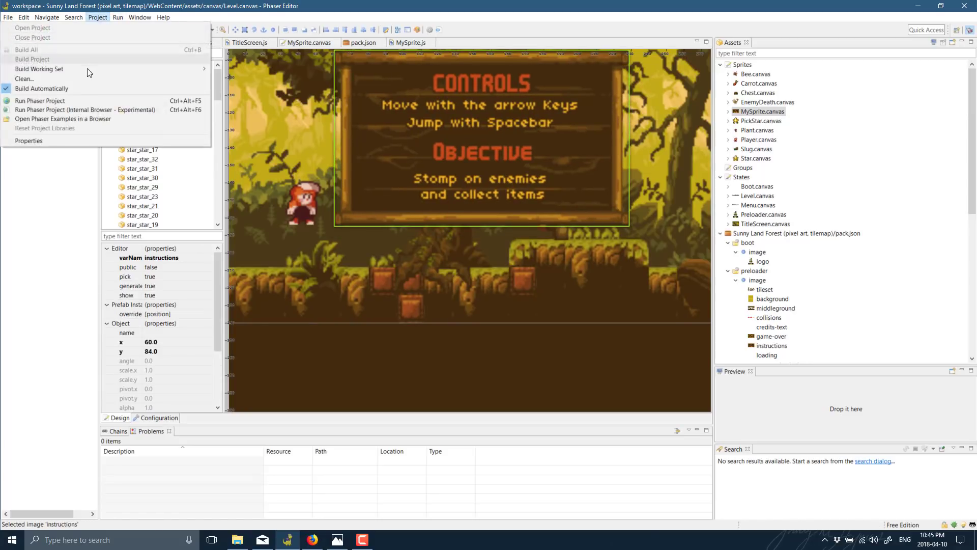
pyautogui.click(41, 101)
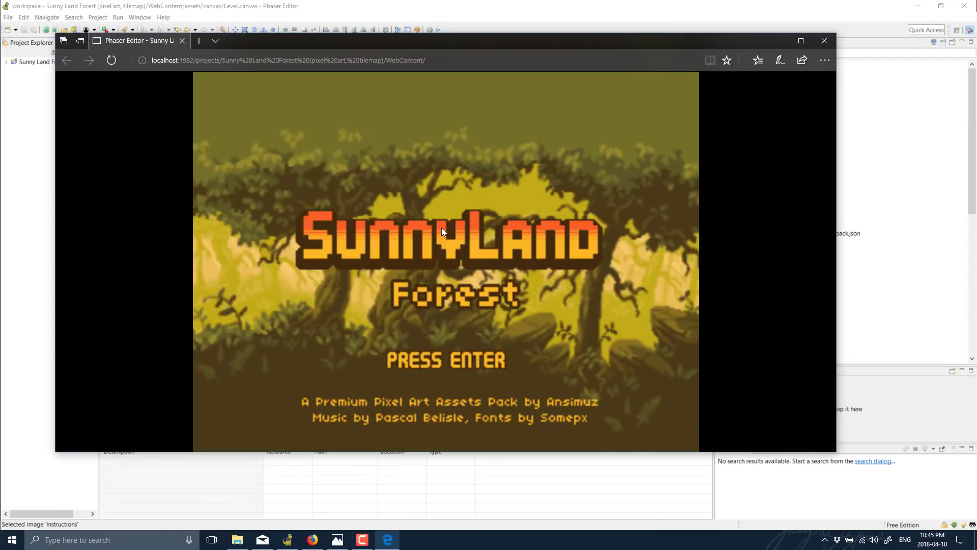
pyautogui.press('Return')
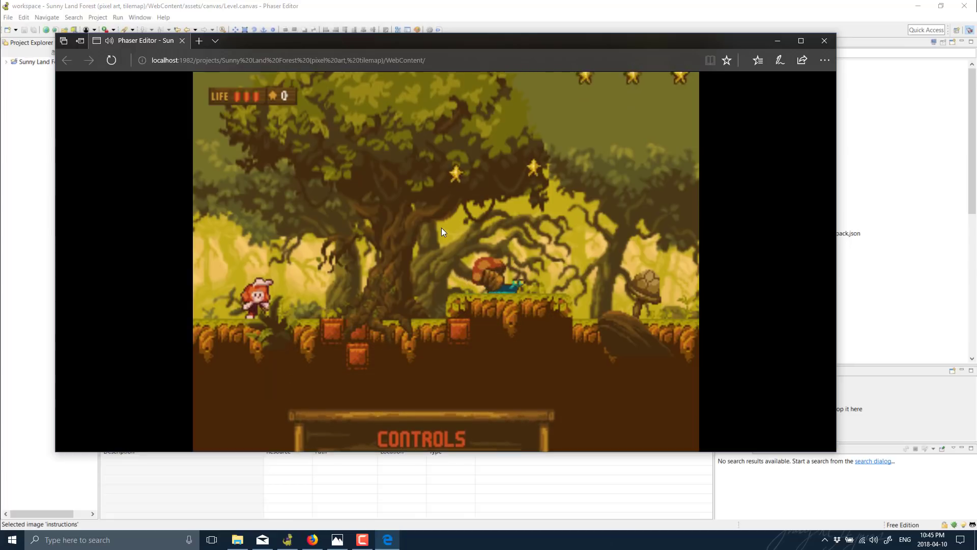
pyautogui.click(824, 40)
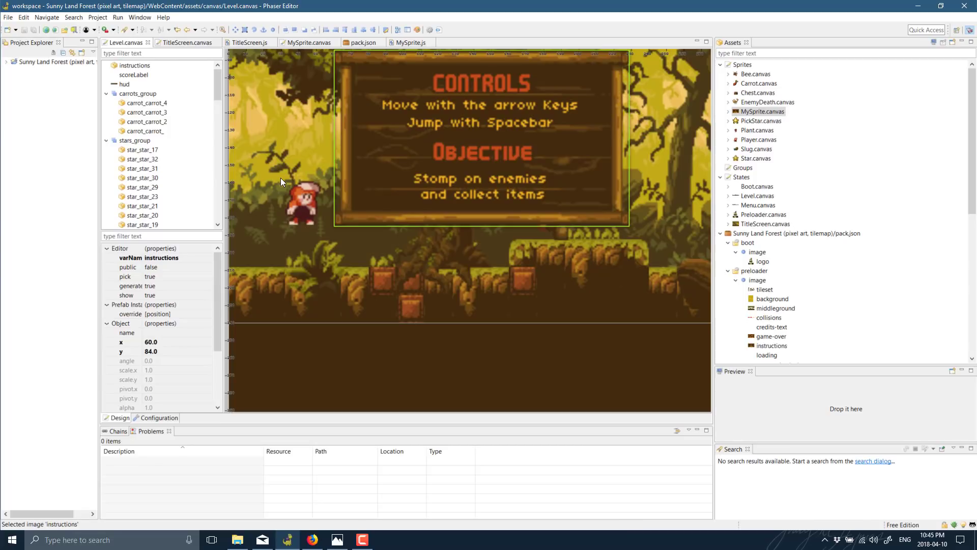
# Open the MySprite.canvas prefab scene from Assets
pyautogui.click(753, 112)
pyautogui.click(728, 111)
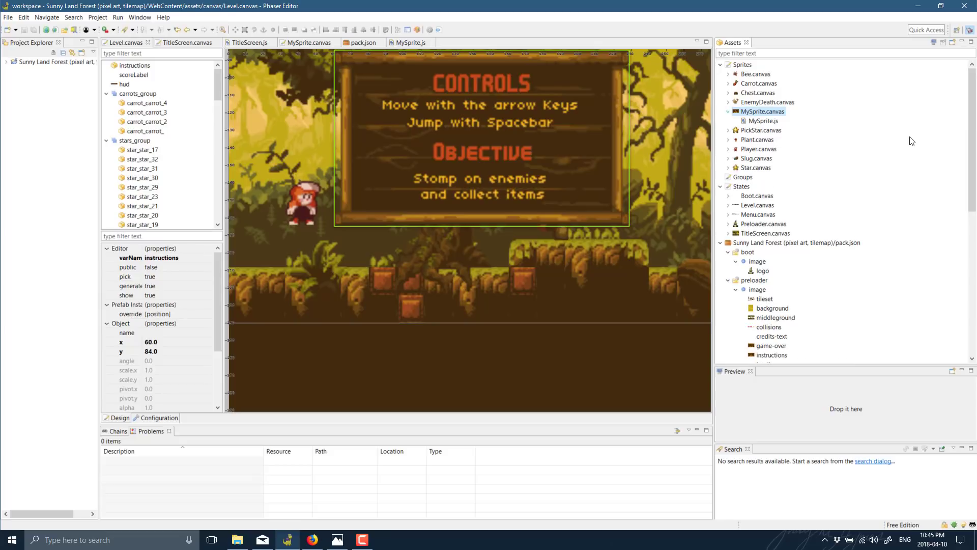
pyautogui.doubleClick(750, 112)
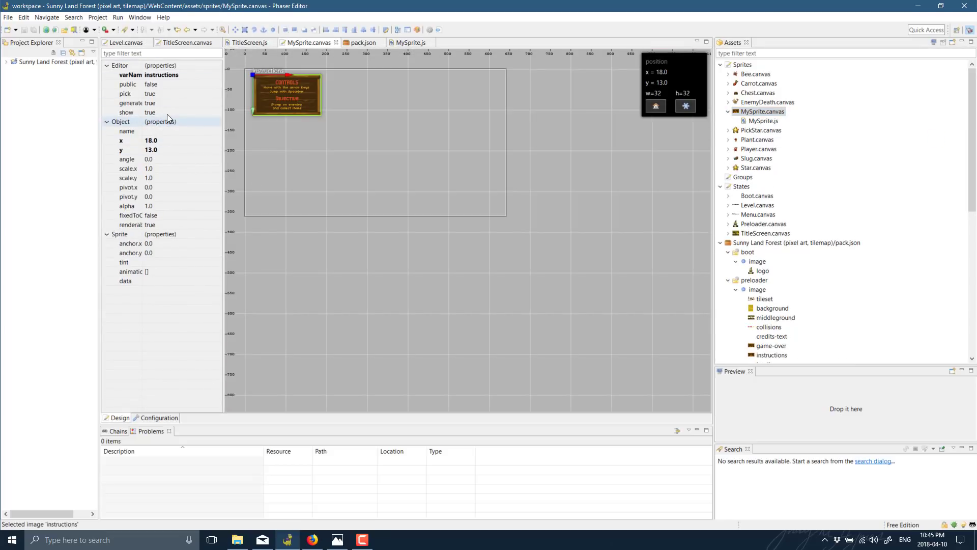
# Try Text > Add Text on the canvas, close the dialog, and reopen MySprite.js
pyautogui.click(483, 218)
pyautogui.rightClick(387, 175)
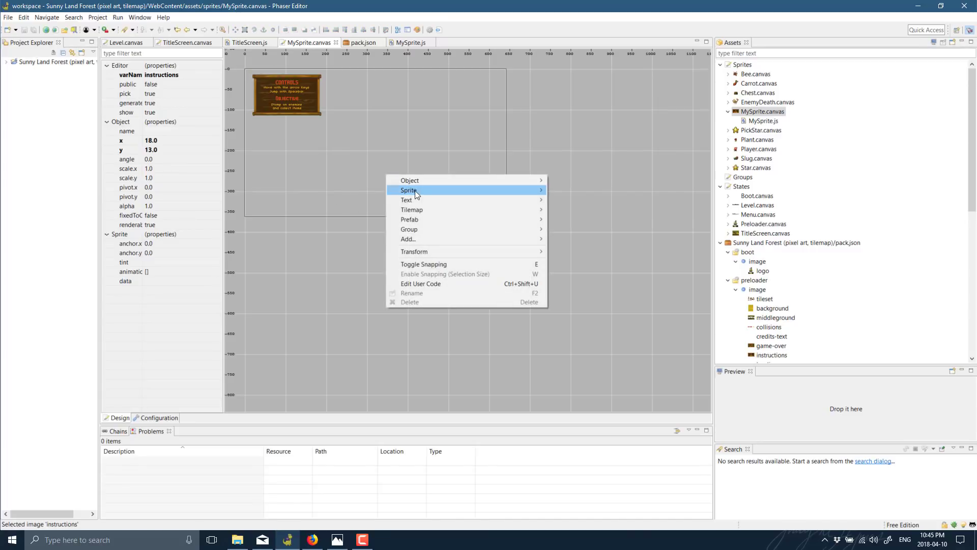
pyautogui.moveTo(415, 192)
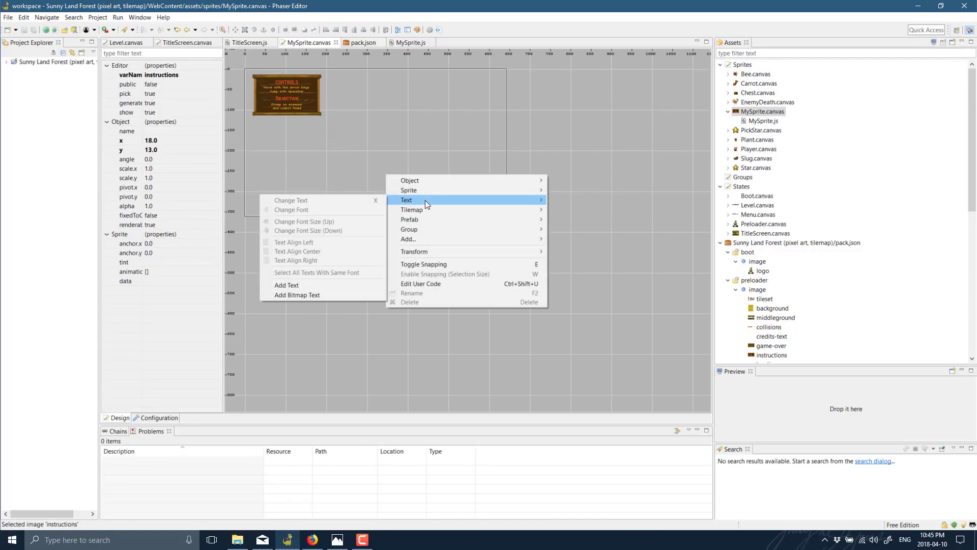
pyautogui.click(280, 285)
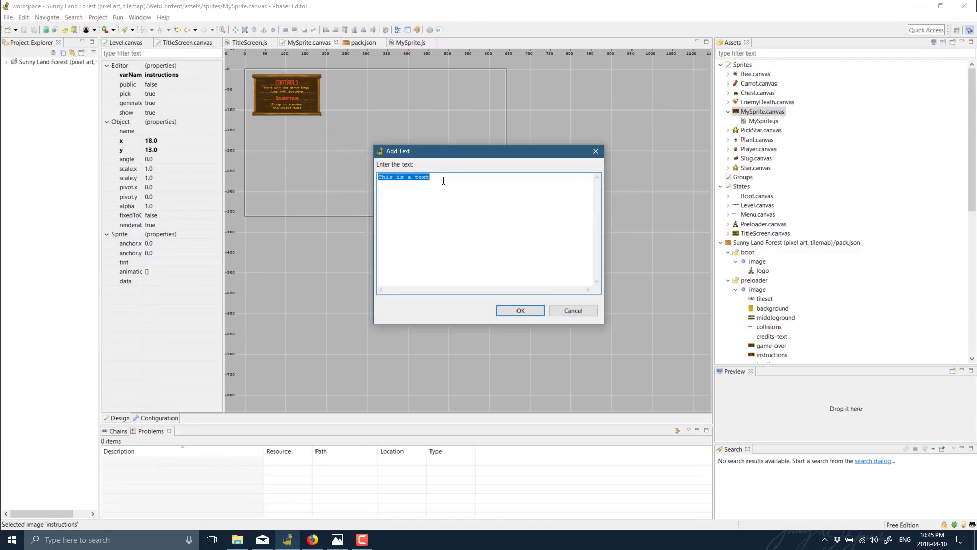
pyautogui.click(521, 310)
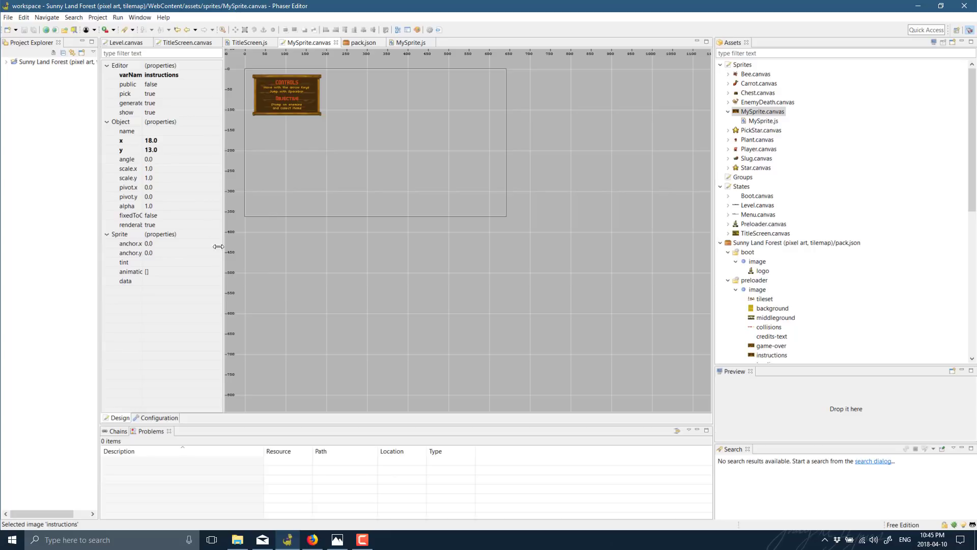
pyautogui.doubleClick(763, 121)
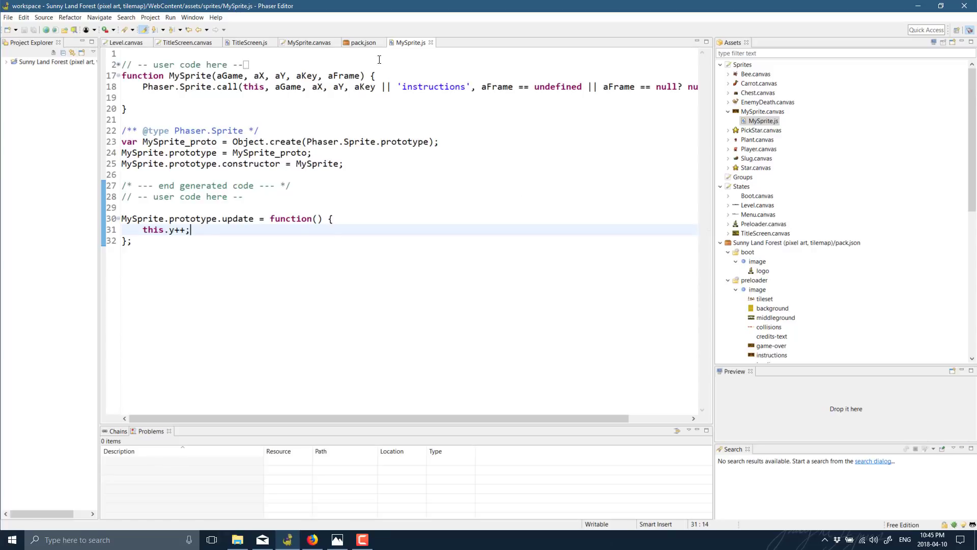
# Bring Firefox forward and scroll through the Phaser Editor v1.5.0 release post
pyautogui.click(314, 540)
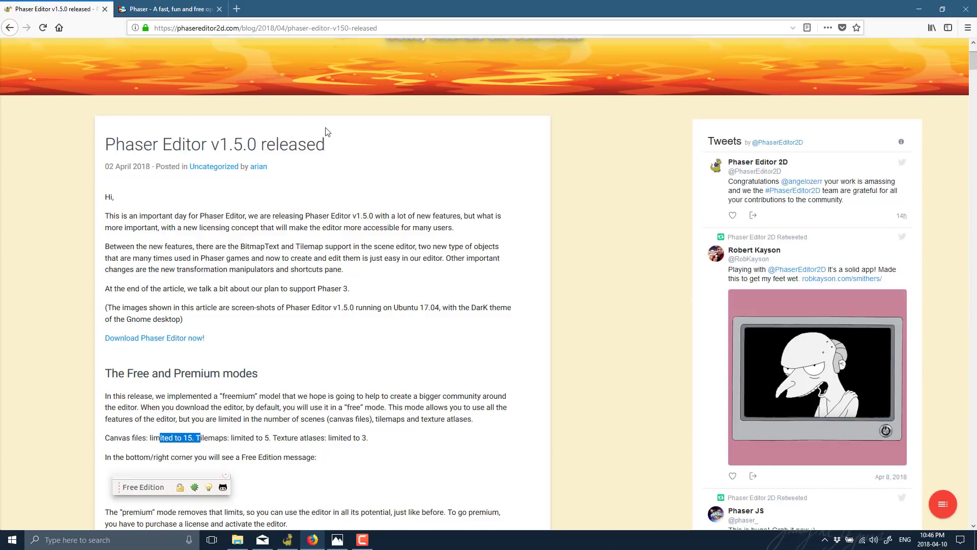
pyautogui.scroll(-3, 240, 234)
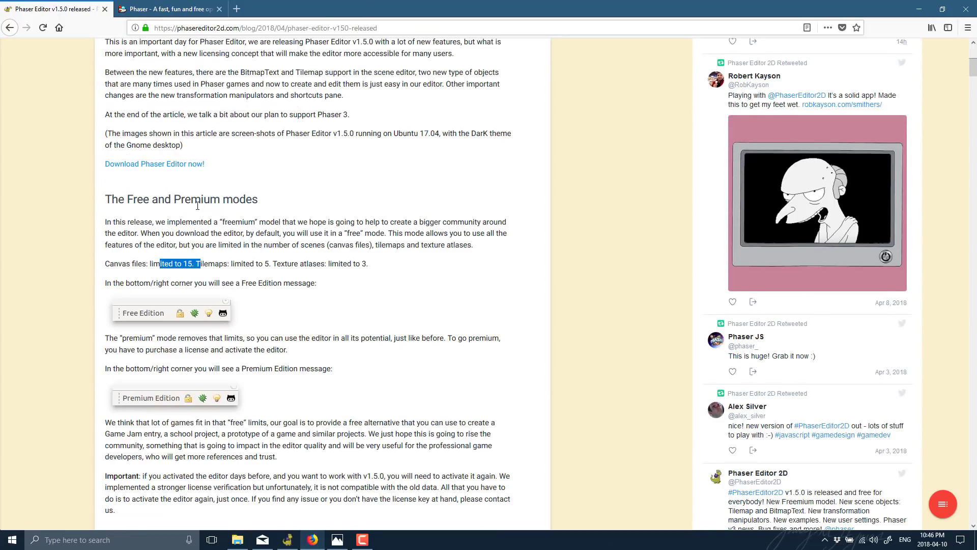
pyautogui.scroll(-5, 197, 208)
pyautogui.scroll(1, 196, 205)
pyautogui.scroll(-12, 197, 205)
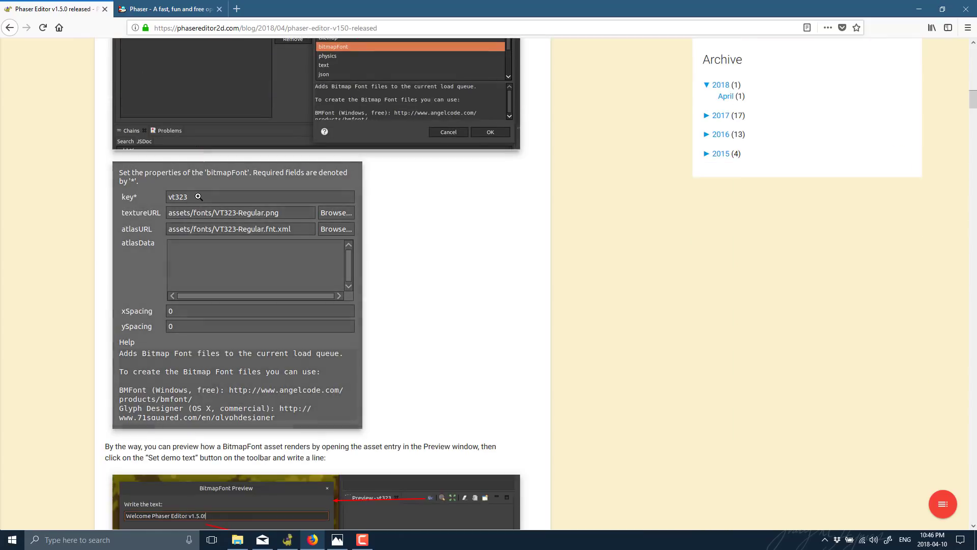
pyautogui.scroll(7, 199, 197)
pyautogui.scroll(7, 199, 196)
pyautogui.scroll(7, 200, 199)
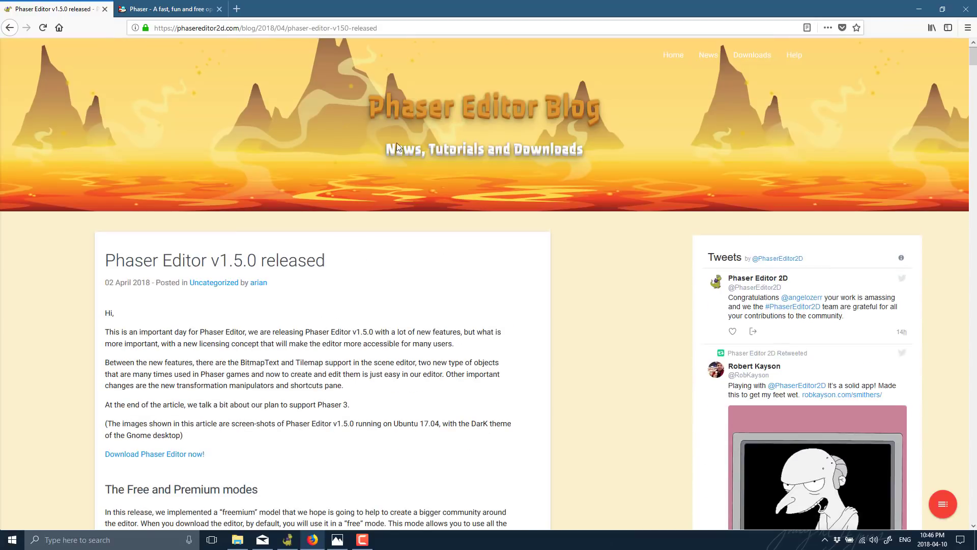
# Go to the Downloads page and scroll to the 'Unlock the editor' section
pyautogui.click(753, 55)
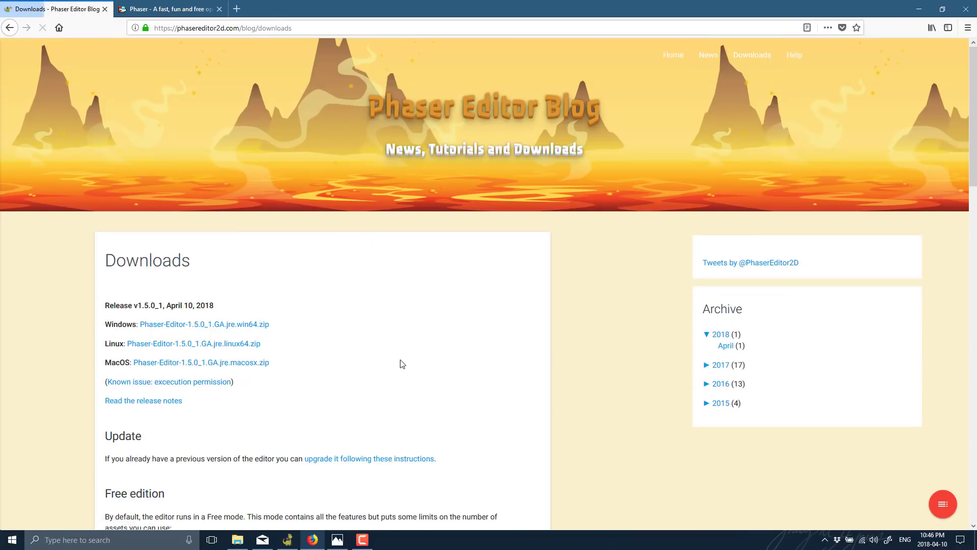
pyautogui.scroll(-3, 400, 365)
pyautogui.scroll(-7, 402, 365)
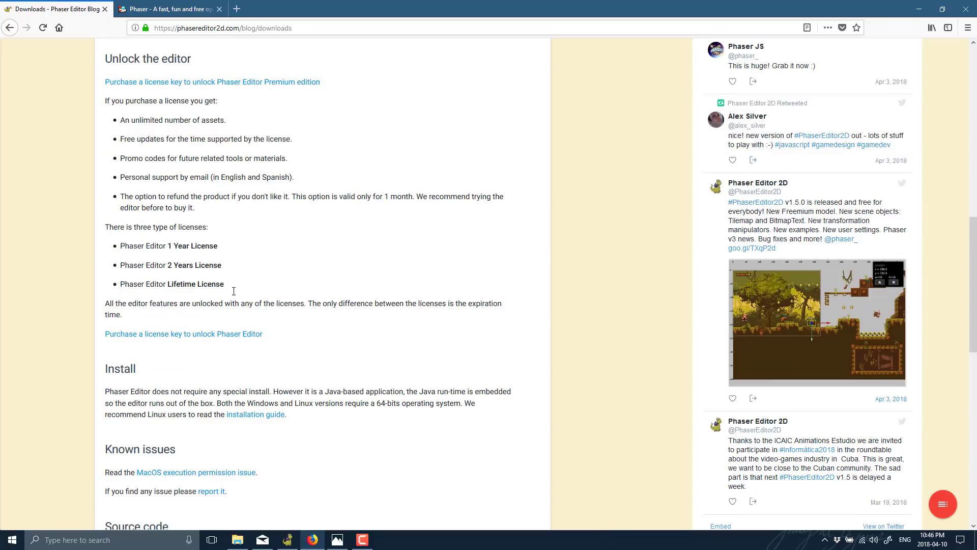
# Open the Phaser Editor 2D Gumroad page and review the 1 Year, 2 Years and Lifetime license prices
pyautogui.click(236, 83)
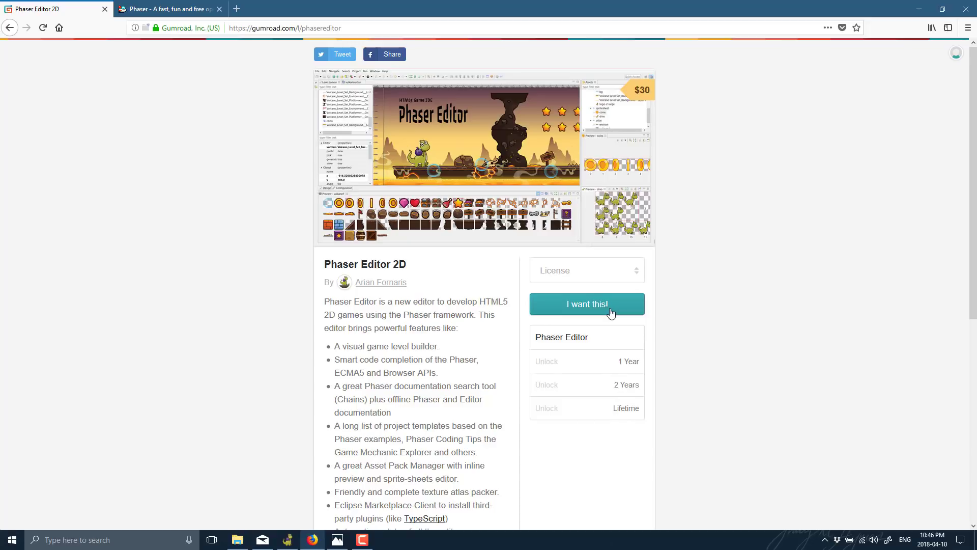
pyautogui.click(633, 269)
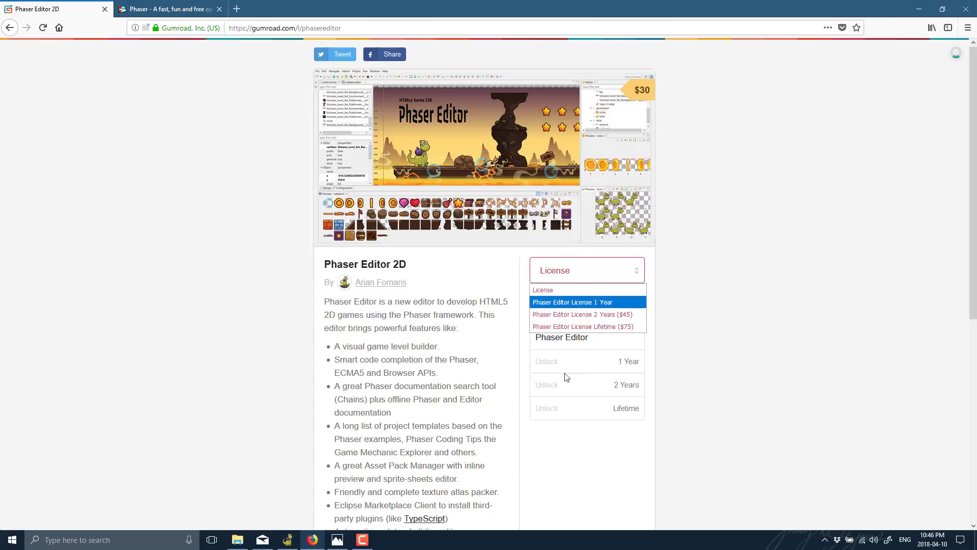
pyautogui.click(407, 324)
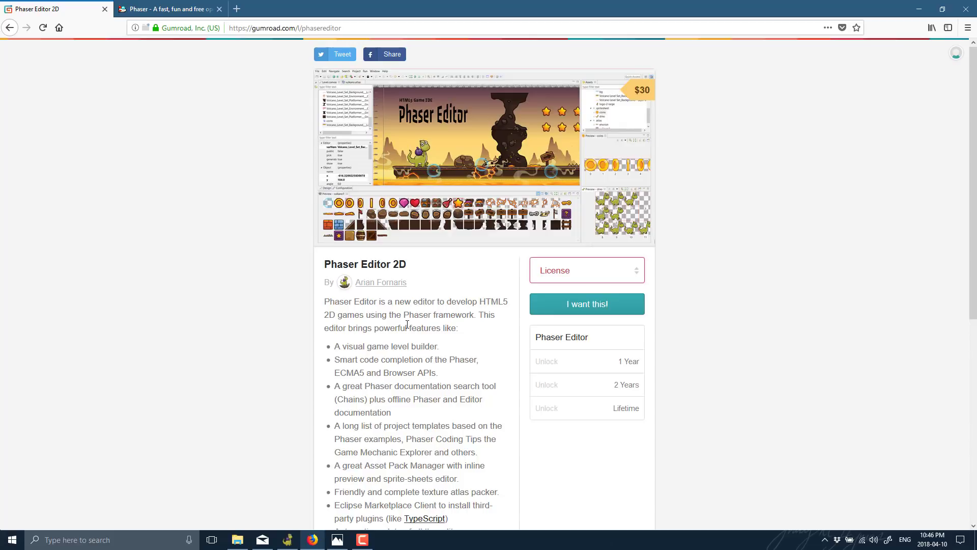